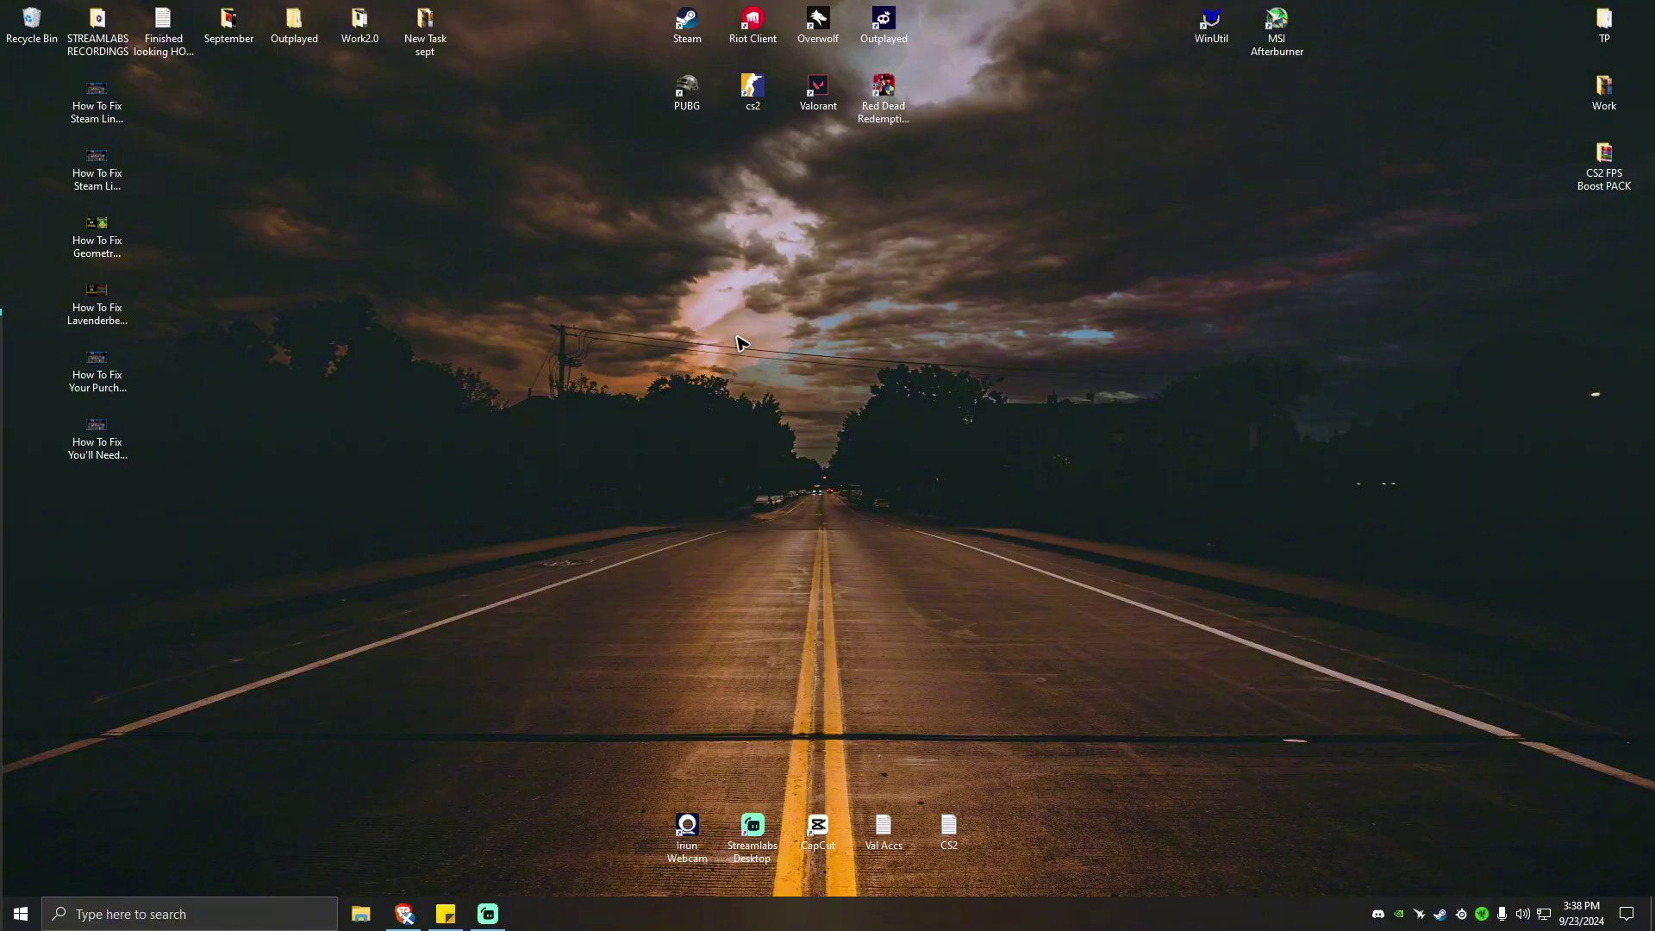
# - Review running processes in Task Manager's detailed view, then refresh the desktop
pyautogui.hotkey('ctrl', 'shift', 'Escape')
pyautogui.click(742, 57)
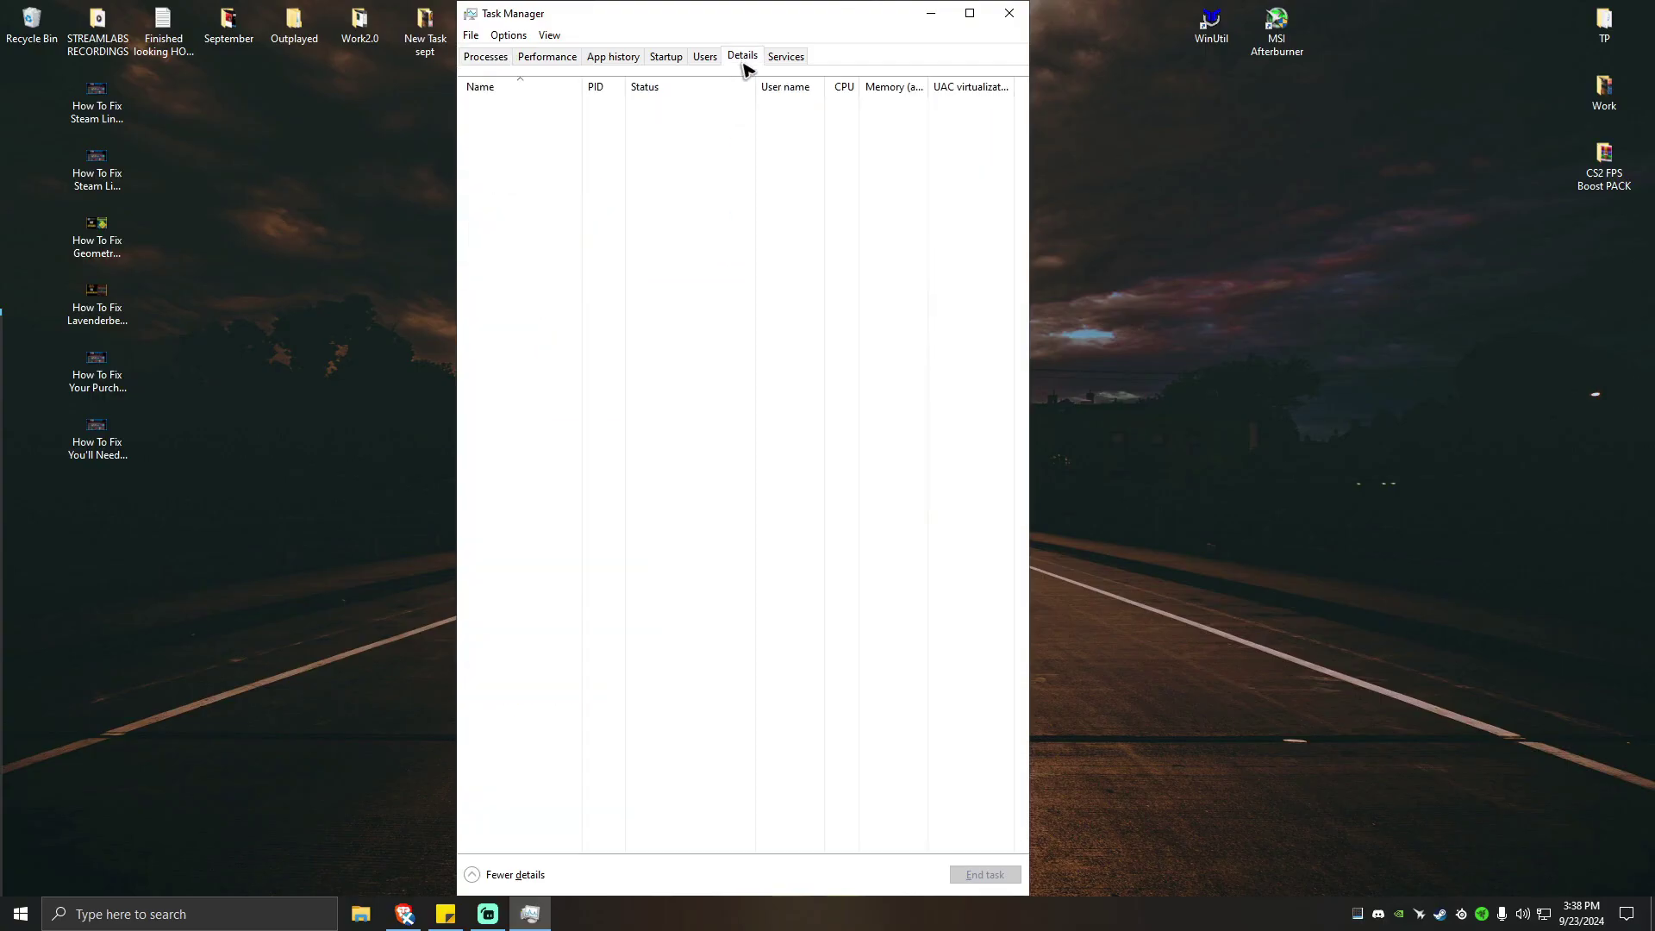
pyautogui.scroll(-5, 658, 487)
pyautogui.scroll(-5, 643, 621)
pyautogui.scroll(-5, 632, 628)
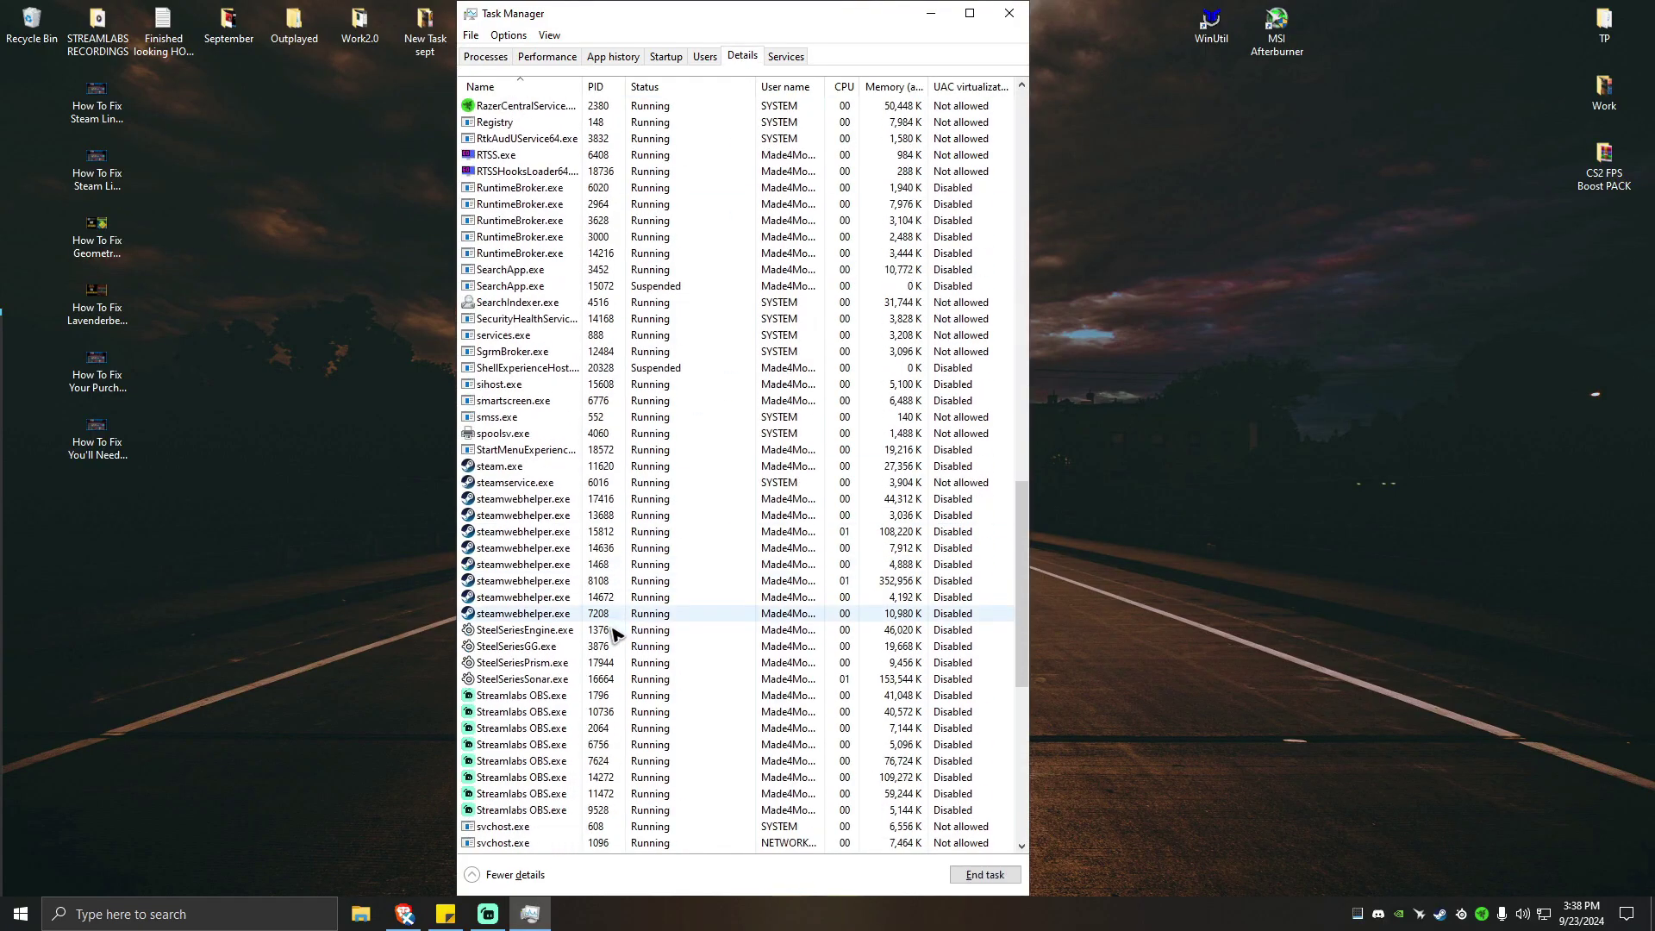
pyautogui.scroll(-1, 609, 622)
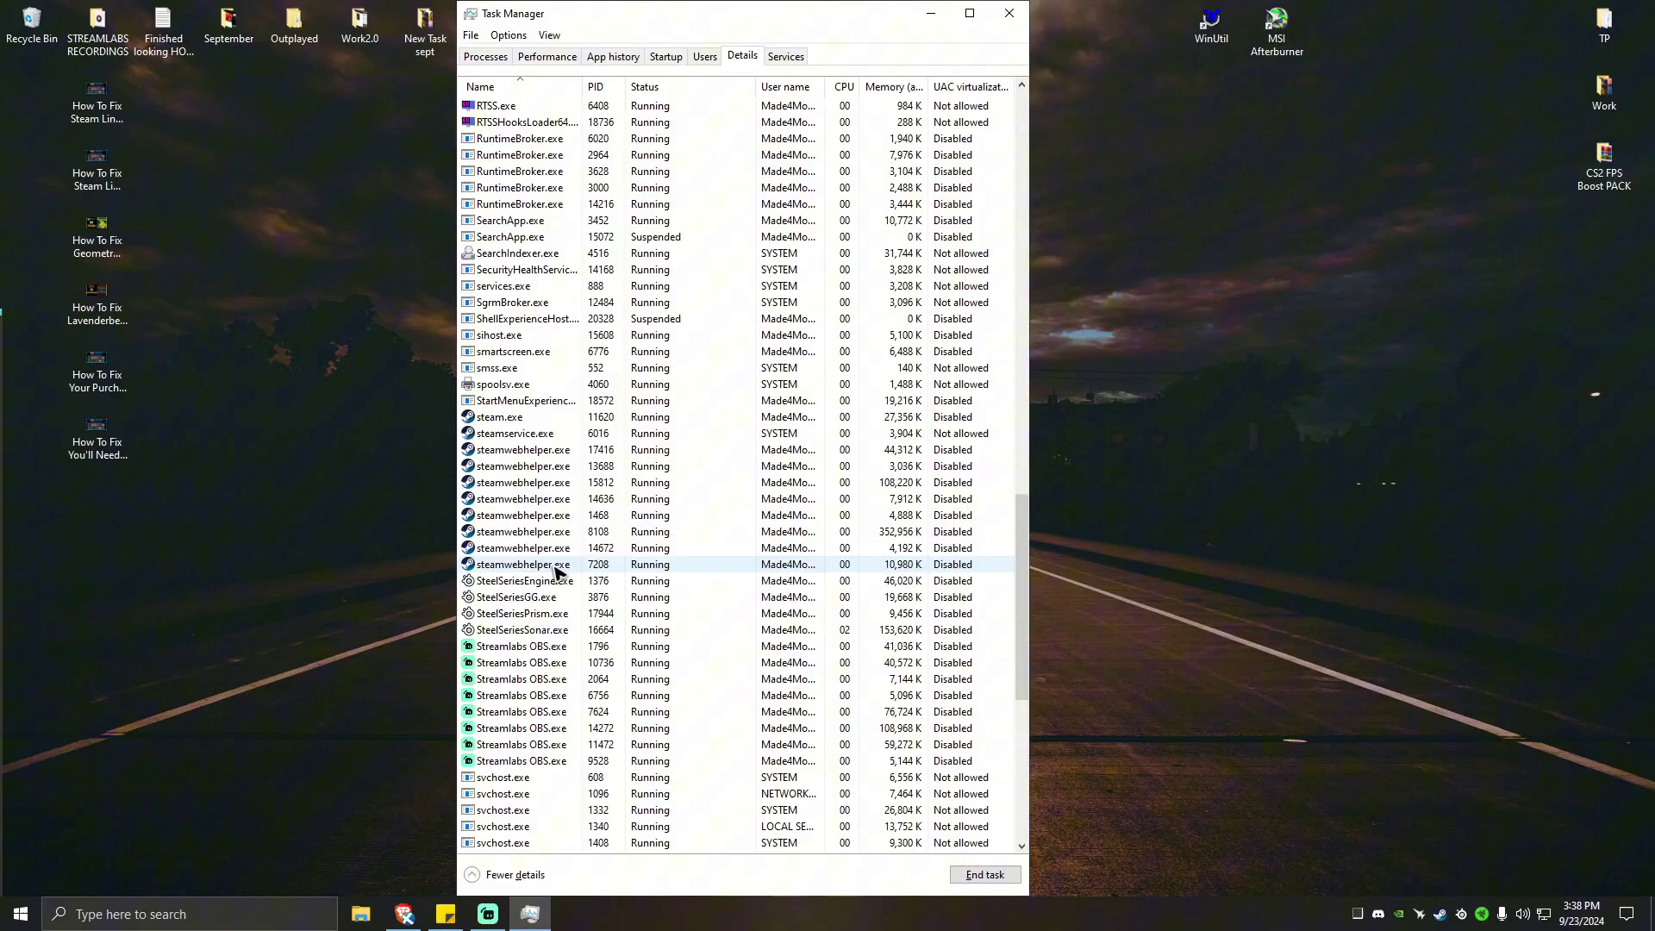
pyautogui.click(1010, 14)
pyautogui.rightClick(564, 281)
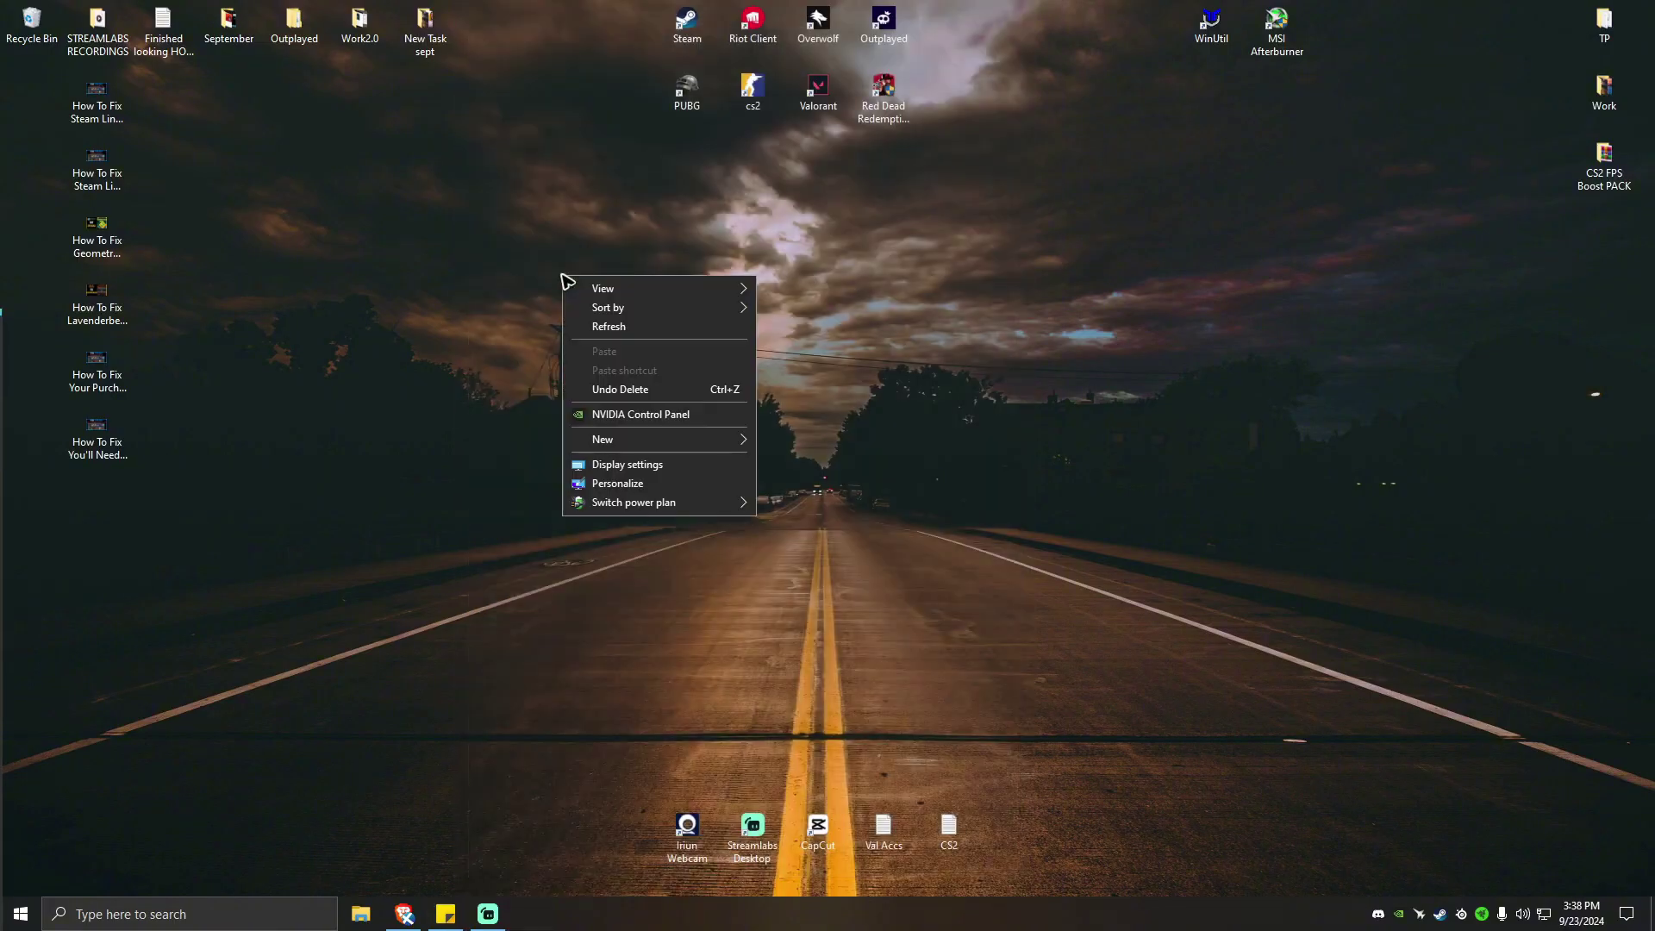
pyautogui.click(604, 326)
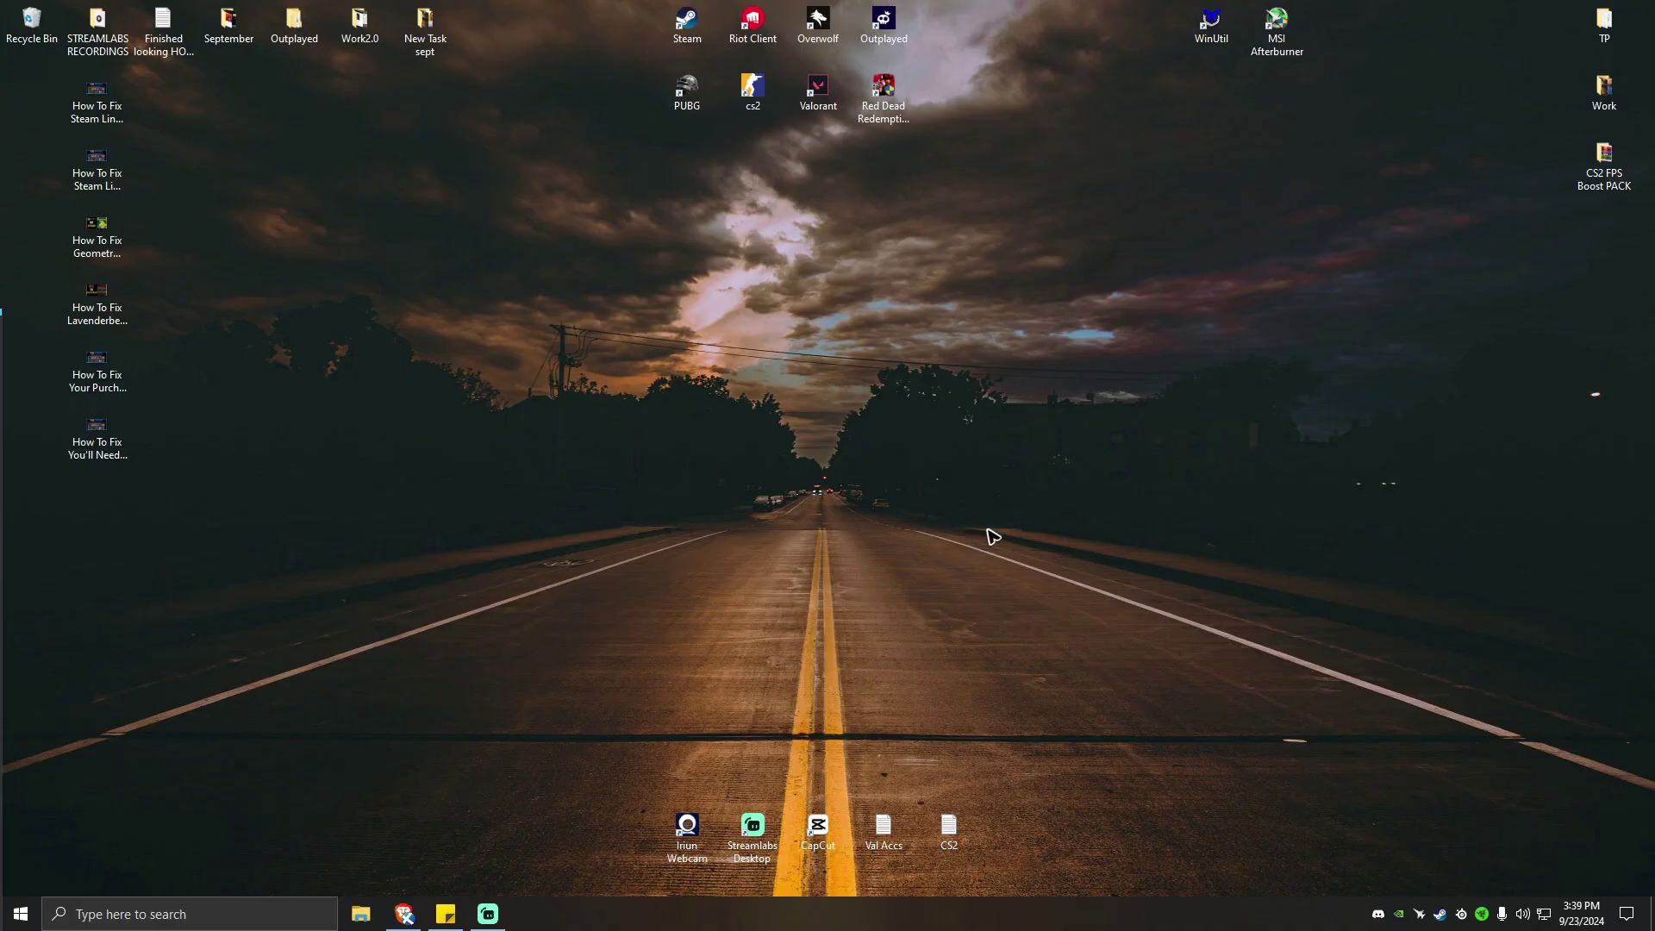
# - Bring up Steam settings and the game library from the Steam tray icon
pyautogui.rightClick(1439, 914)
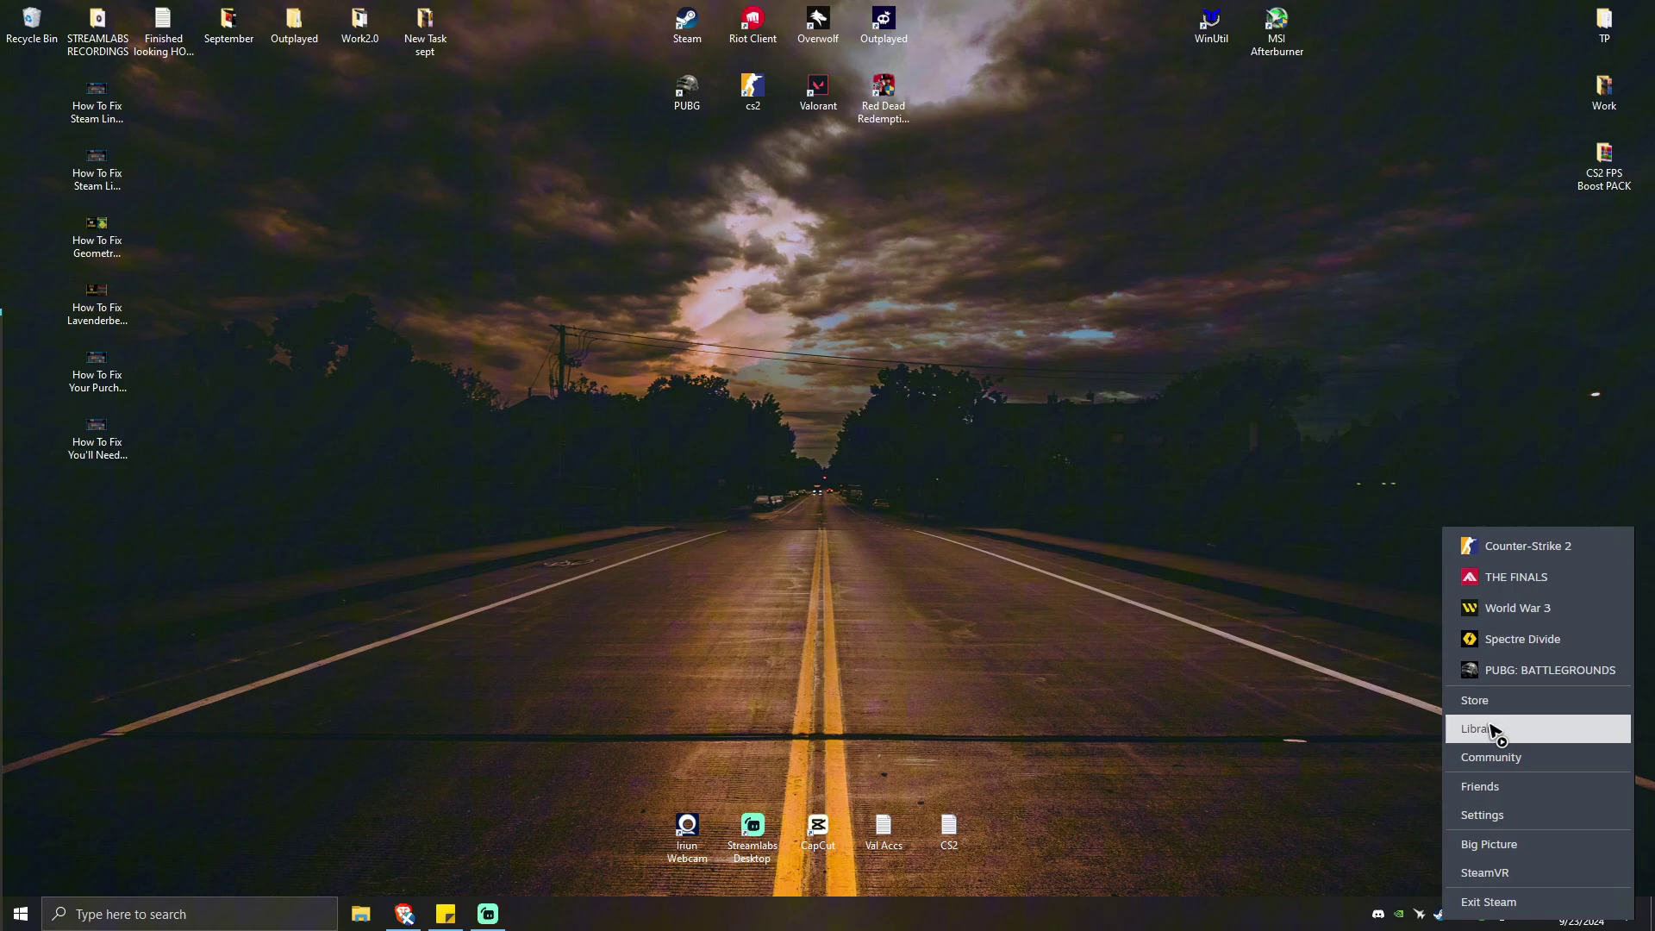
pyautogui.click(1506, 816)
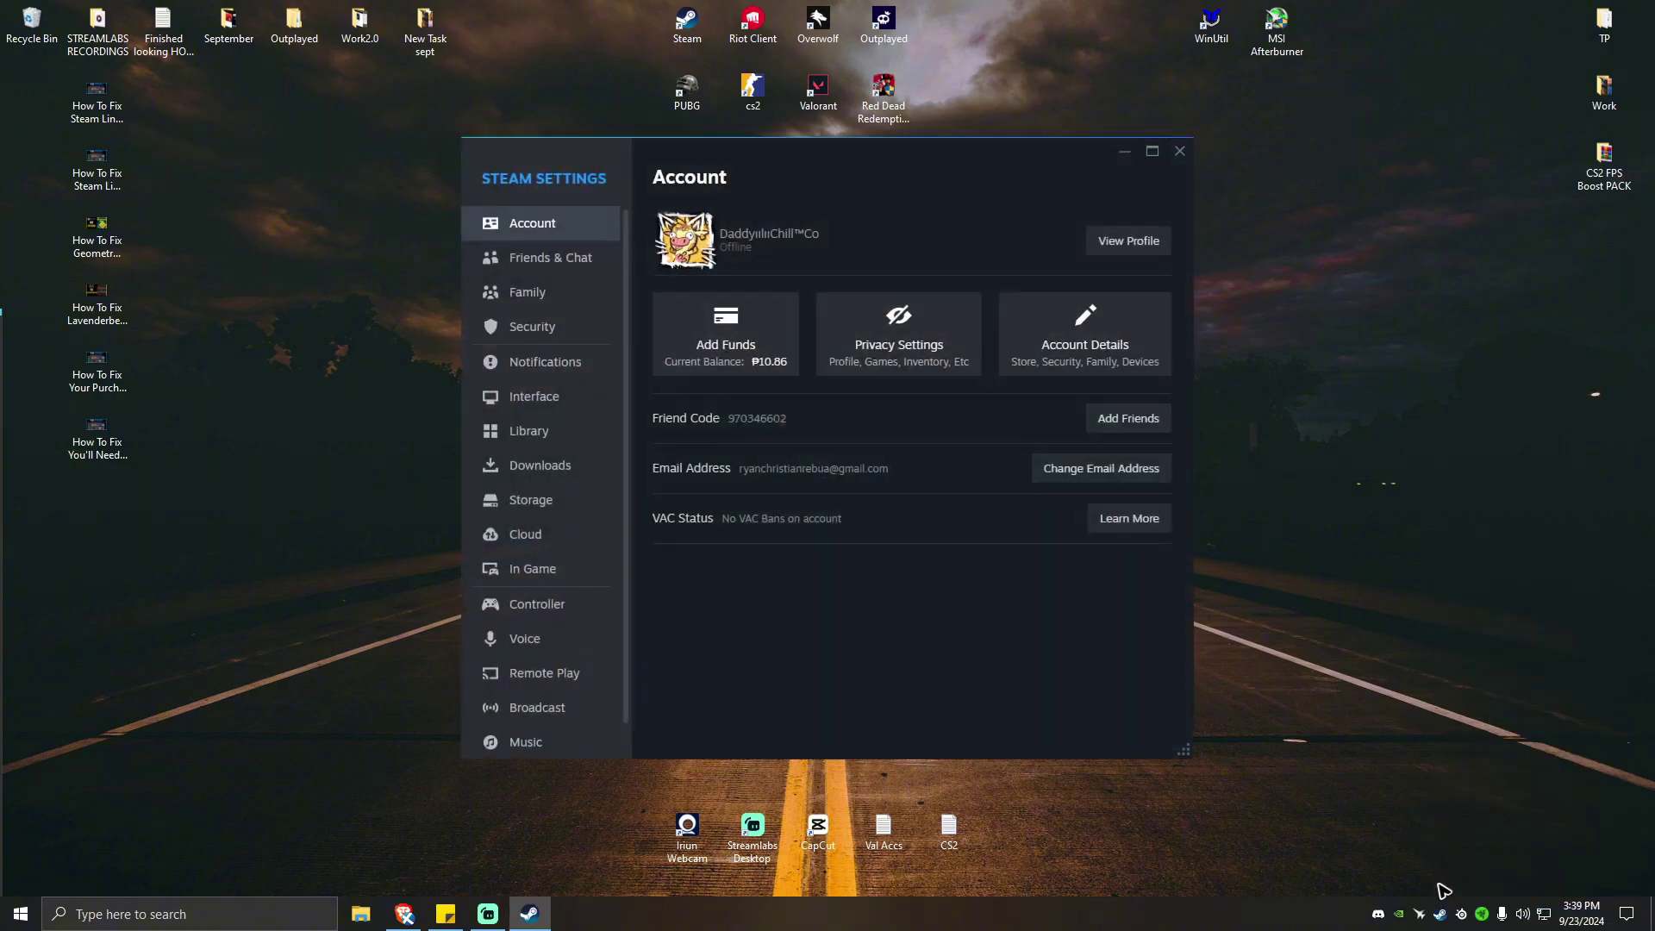
pyautogui.rightClick(1439, 915)
pyautogui.click(1479, 731)
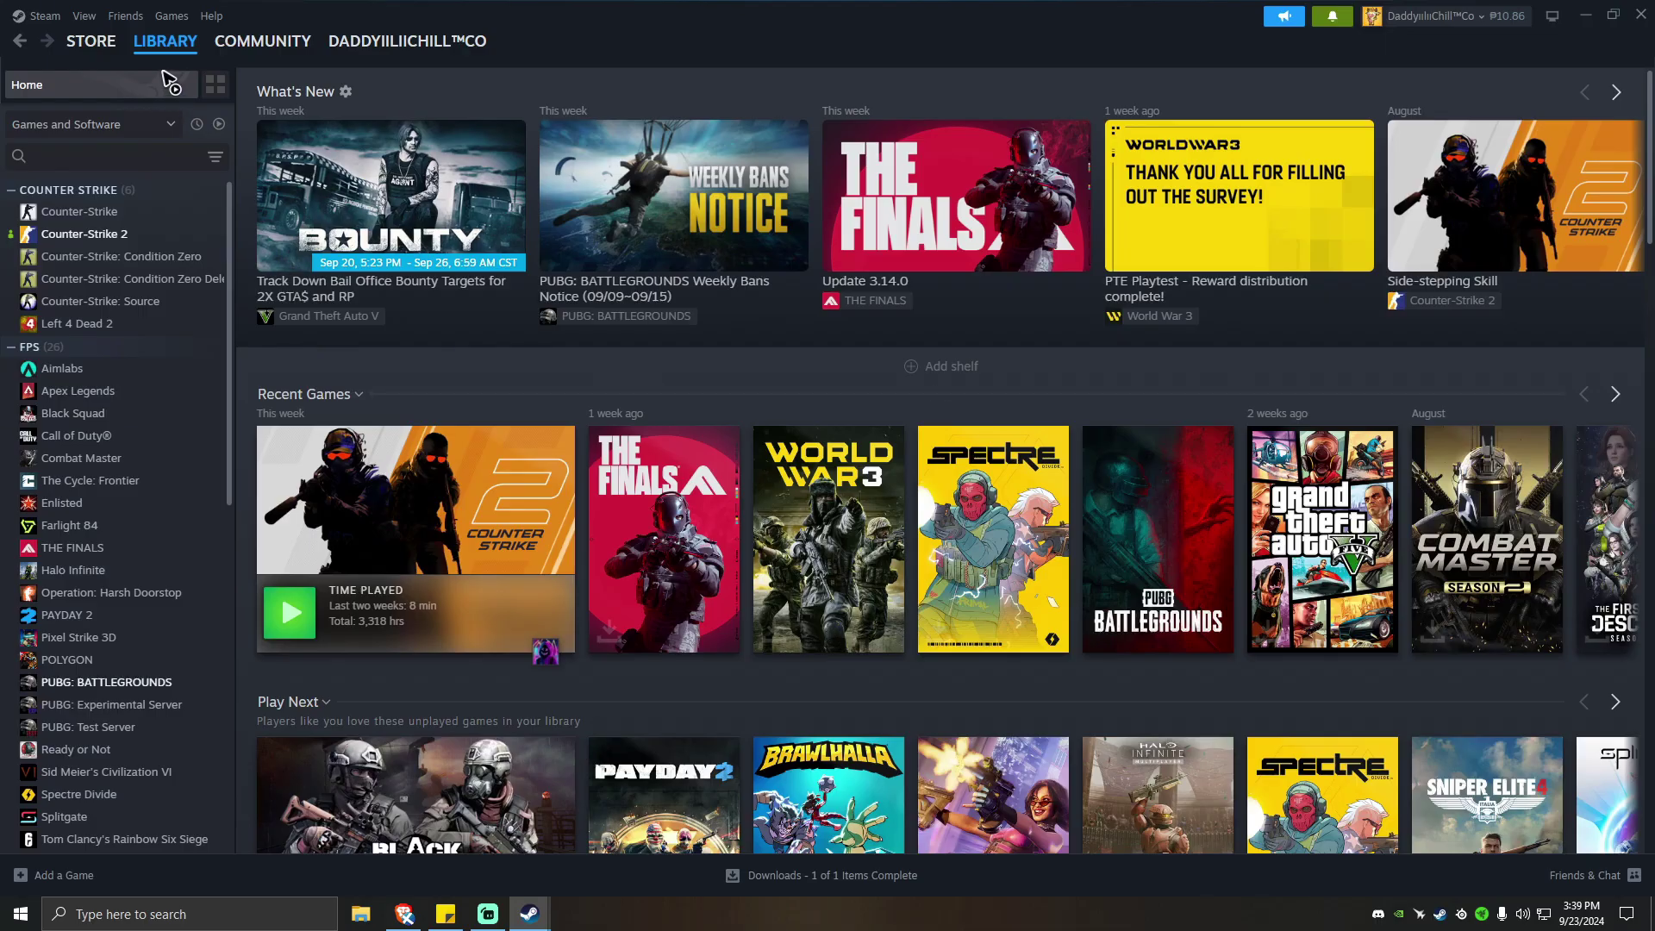
# - Open Steam settings from the client menu, confirm Remote Play is enabled, and close settings
pyautogui.click(44, 16)
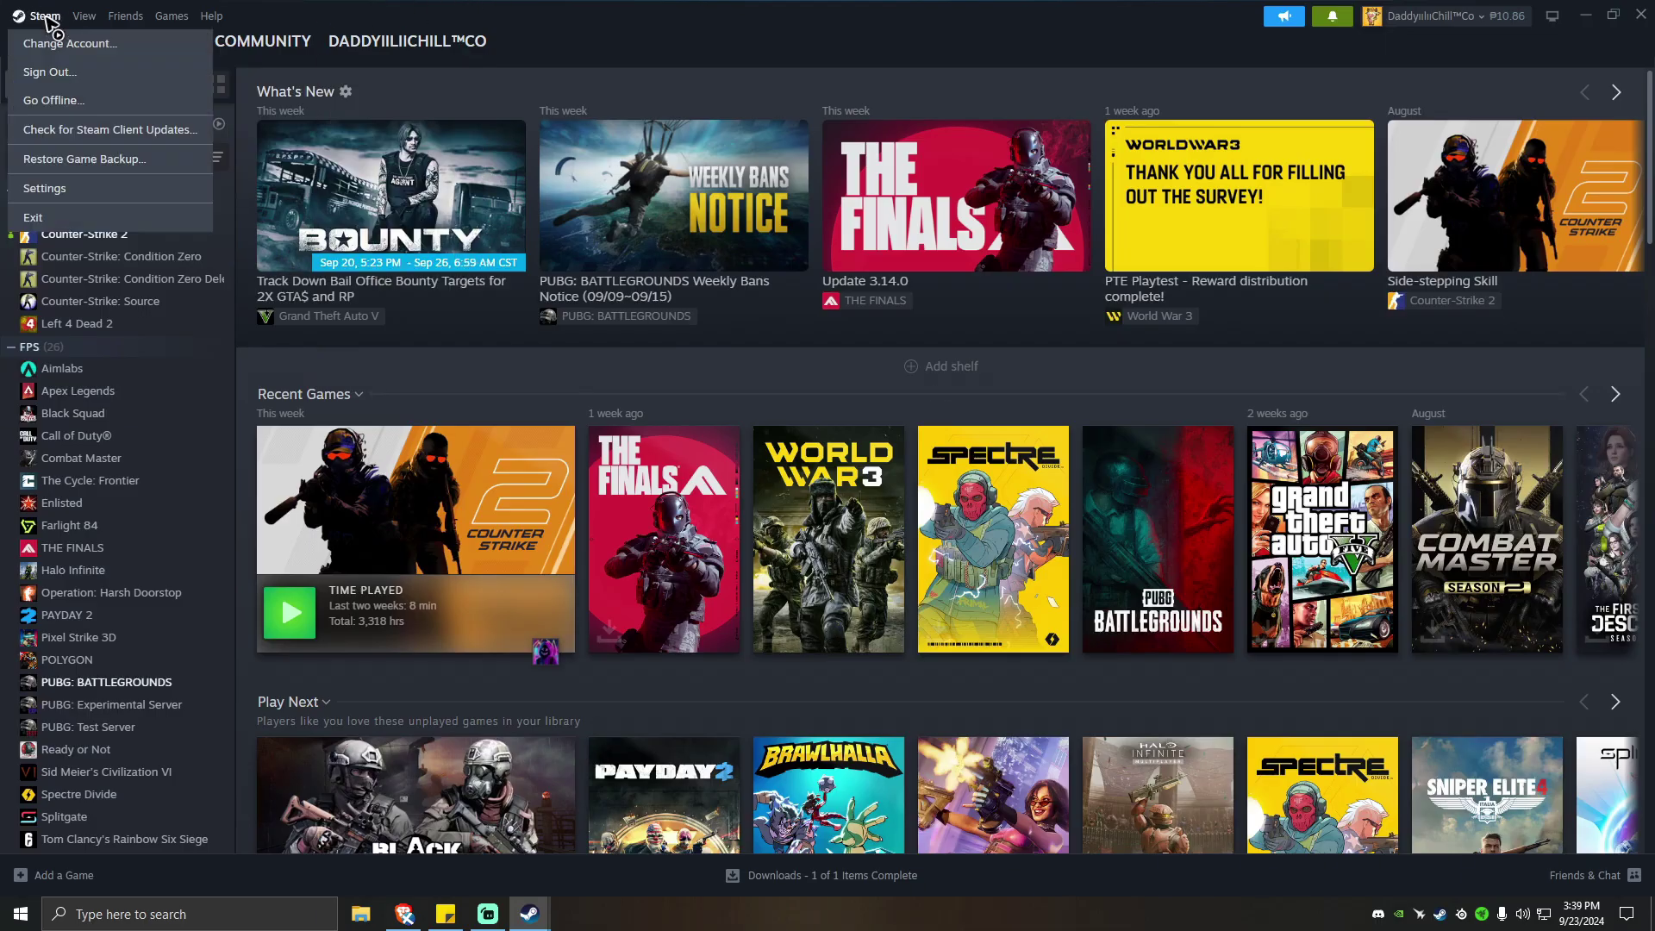
pyautogui.click(44, 188)
pyautogui.click(1580, 16)
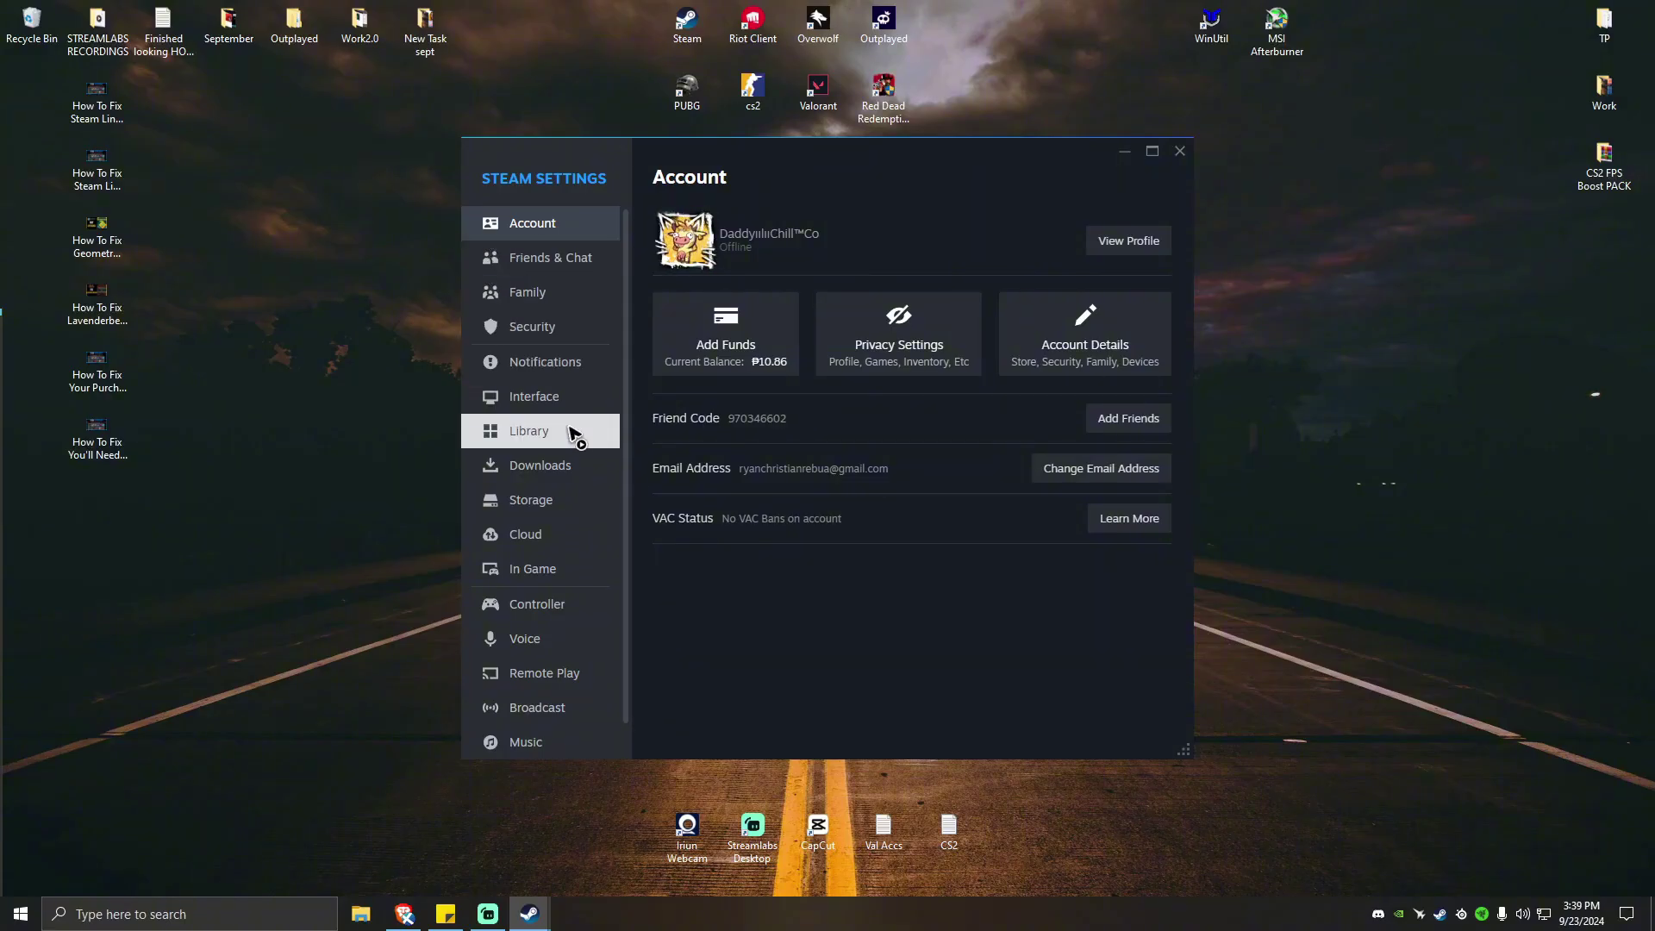
pyautogui.click(543, 674)
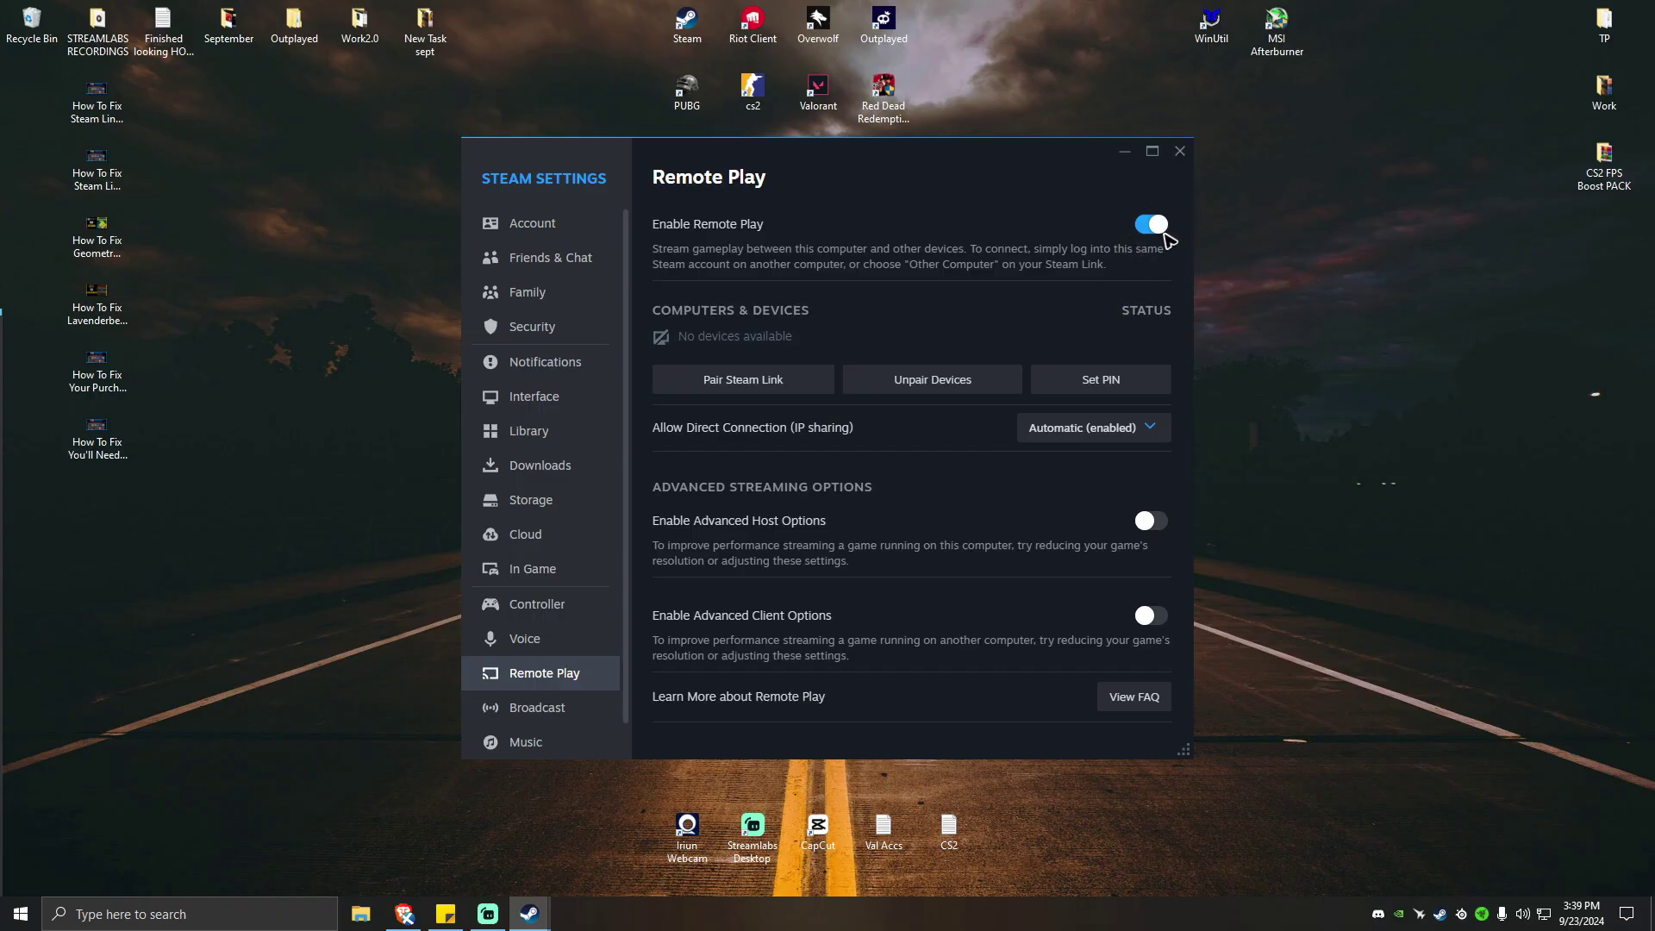
pyautogui.click(1180, 151)
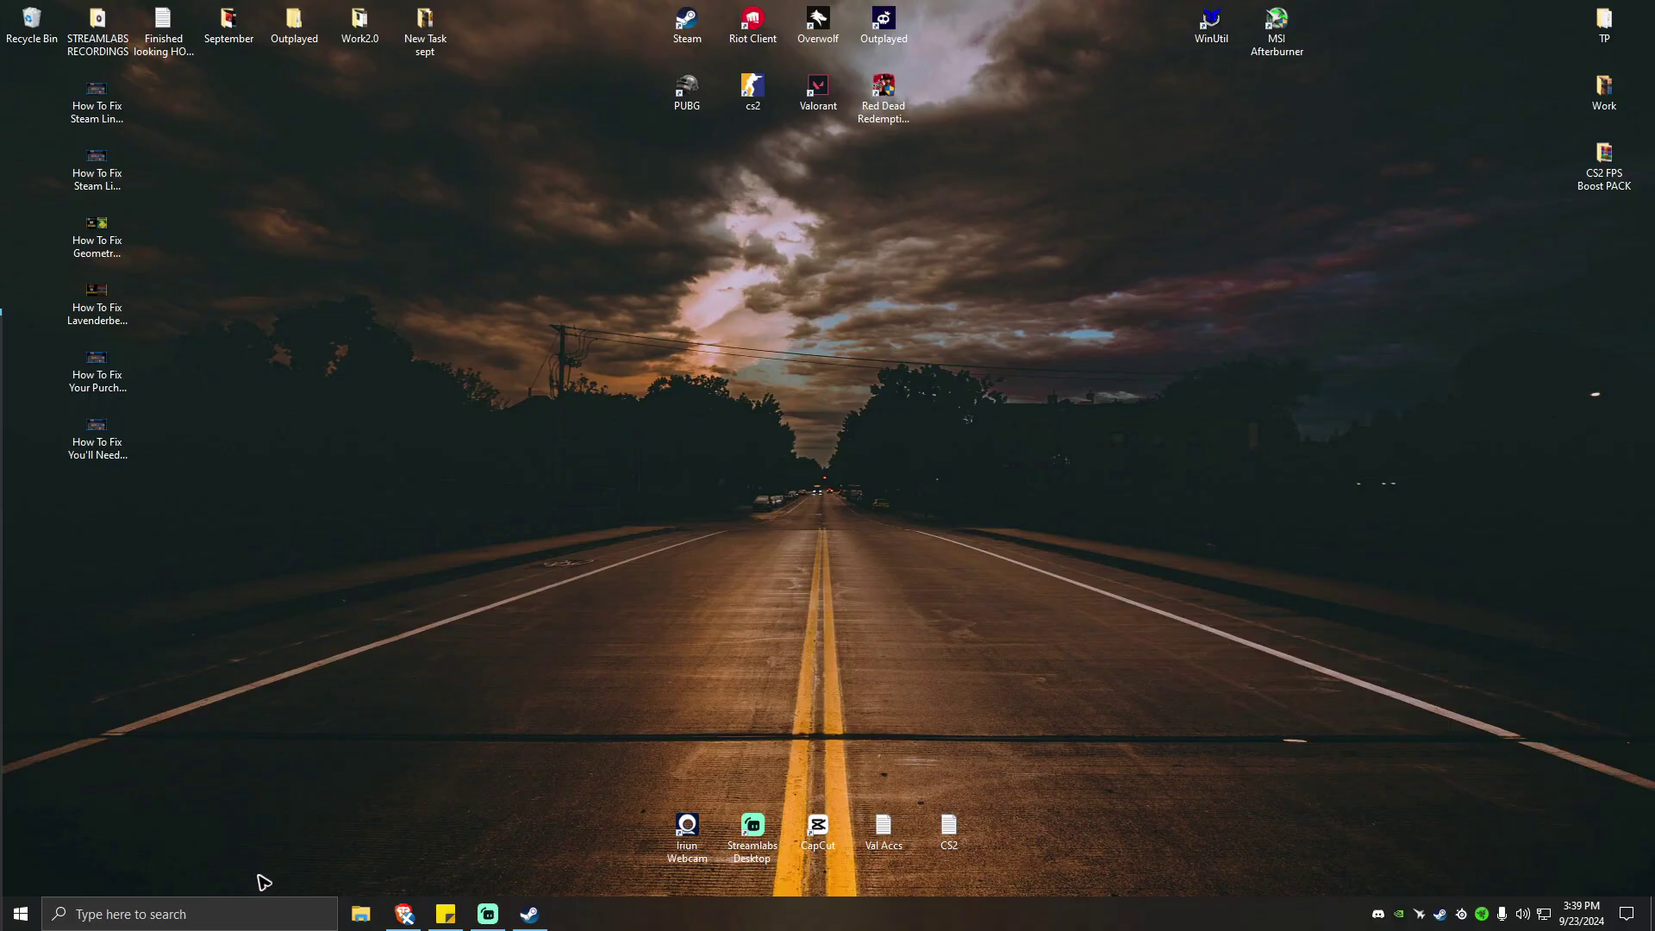
# - Find Firewall & network protection via search and check Steam's allowed-apps entry without changes
pyautogui.click(207, 913)
pyautogui.write('fire')
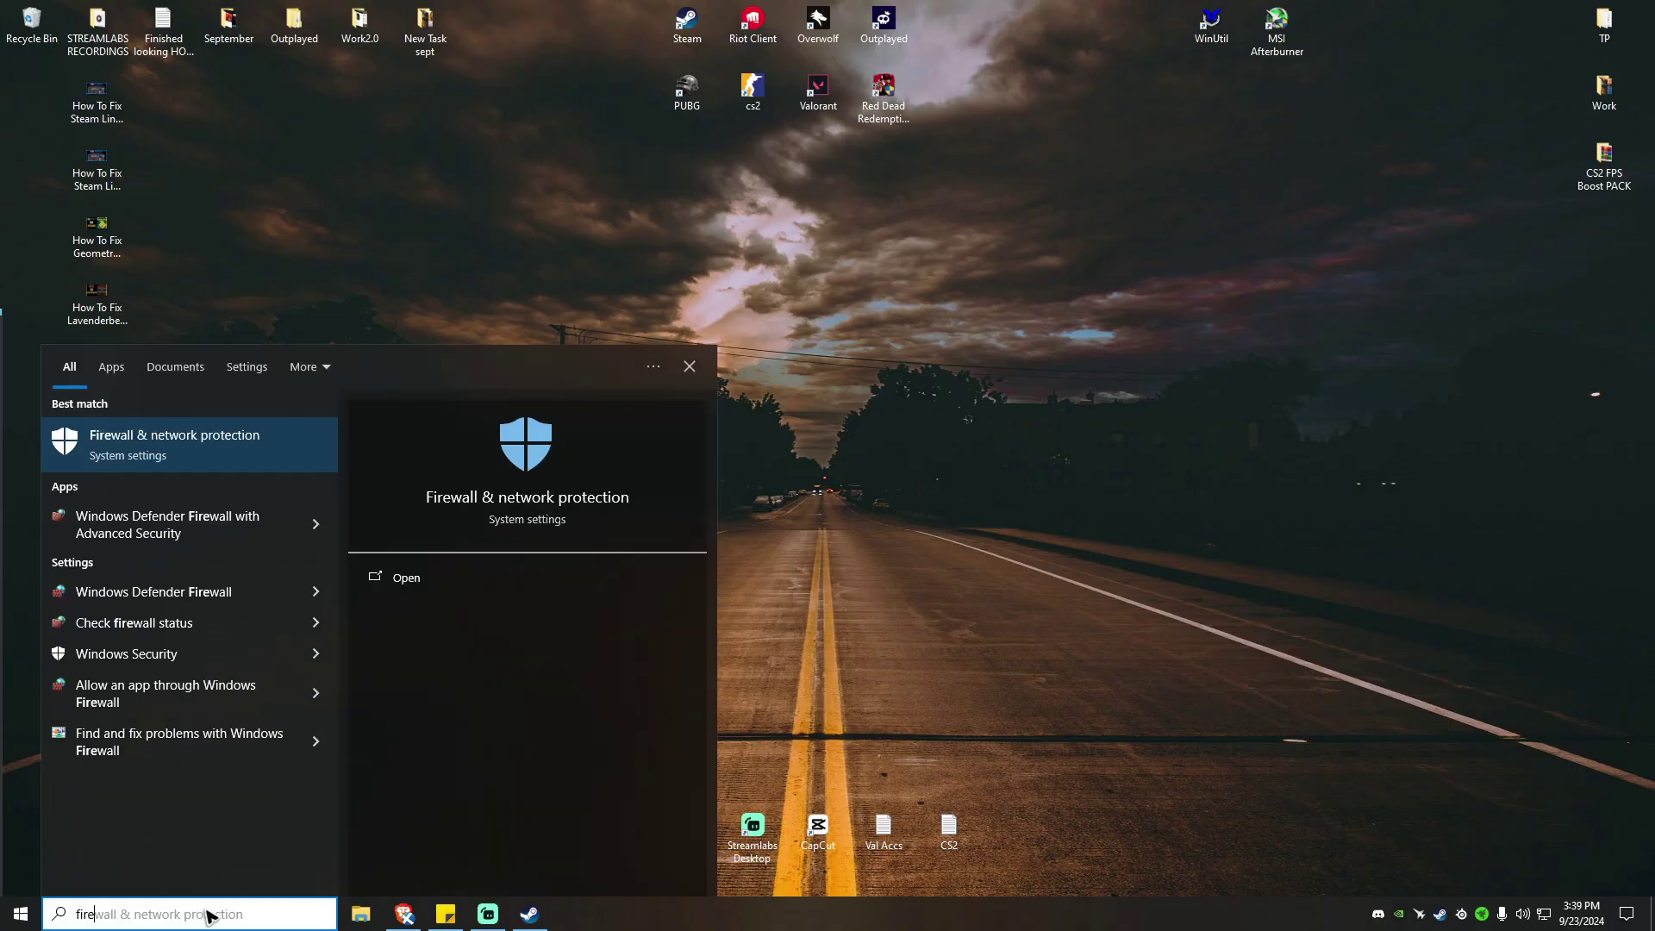
pyautogui.press('Return')
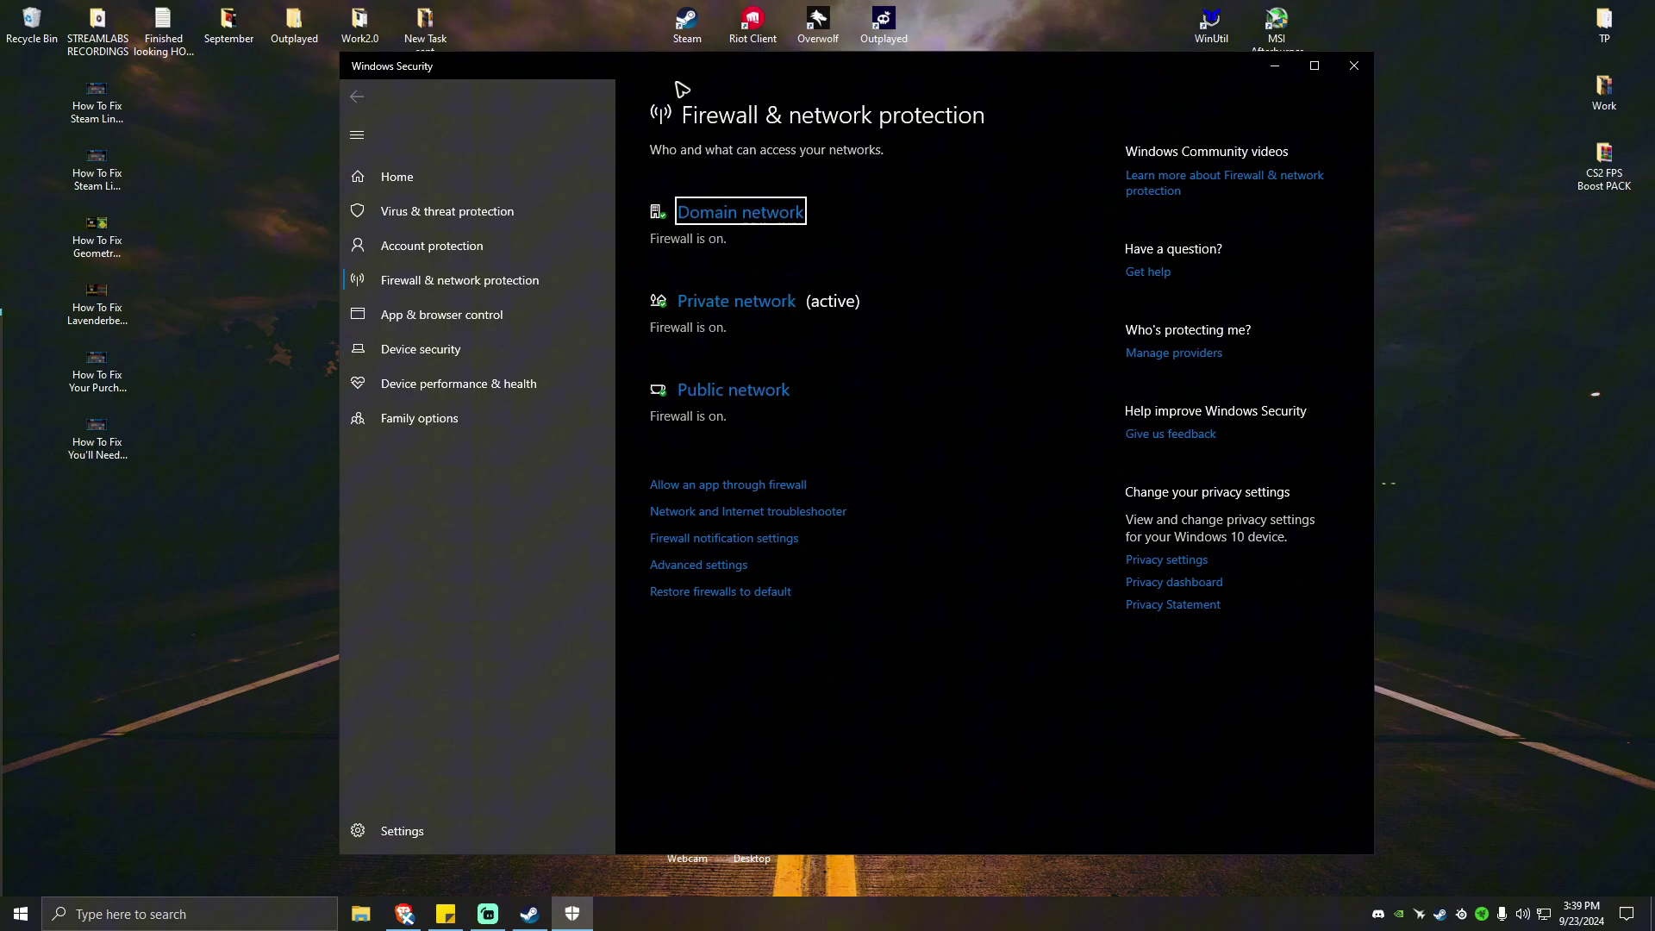
pyautogui.click(742, 486)
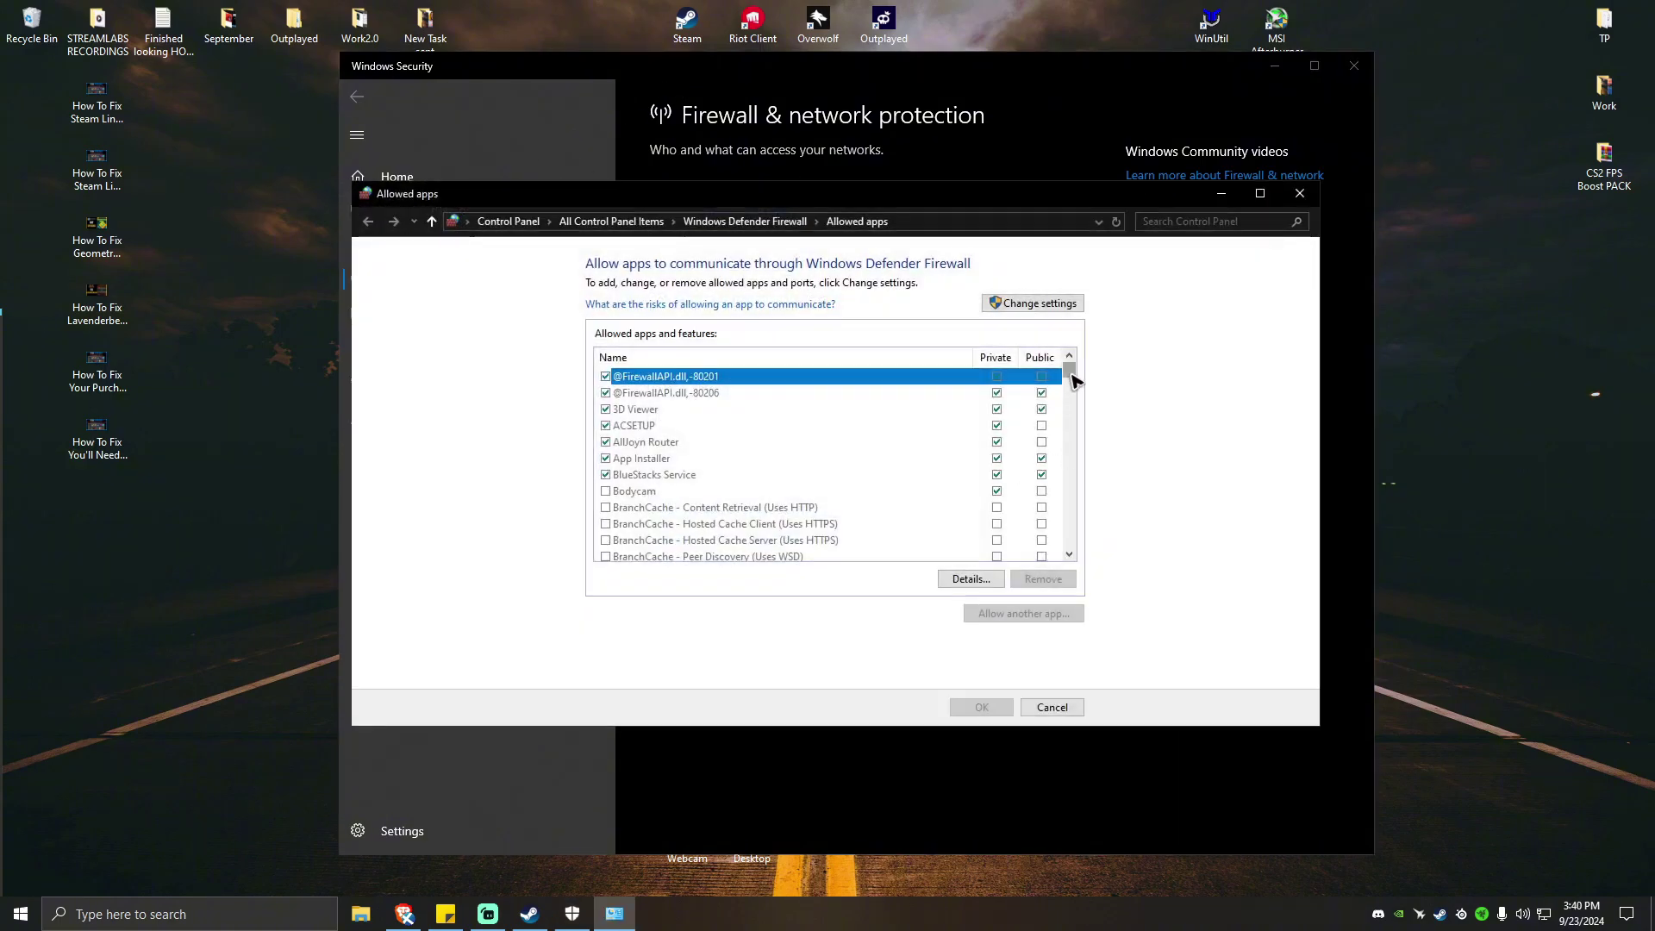
pyautogui.moveTo(1070, 375); pyautogui.dragTo(1070, 498)
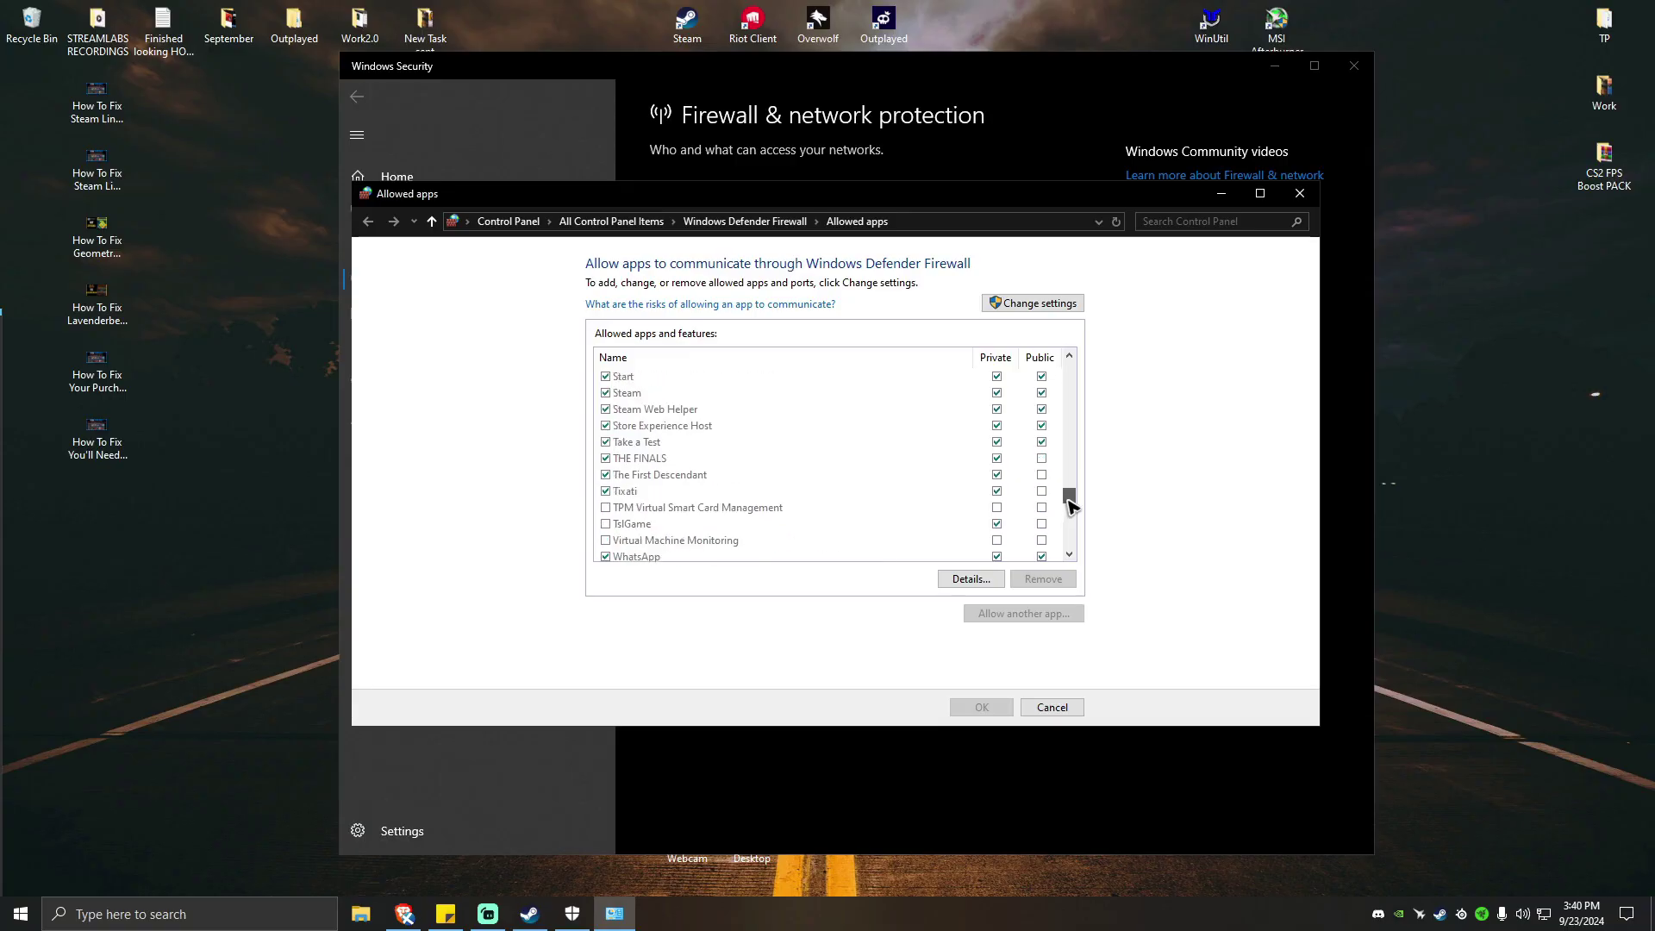
pyautogui.scroll(1, 644, 402)
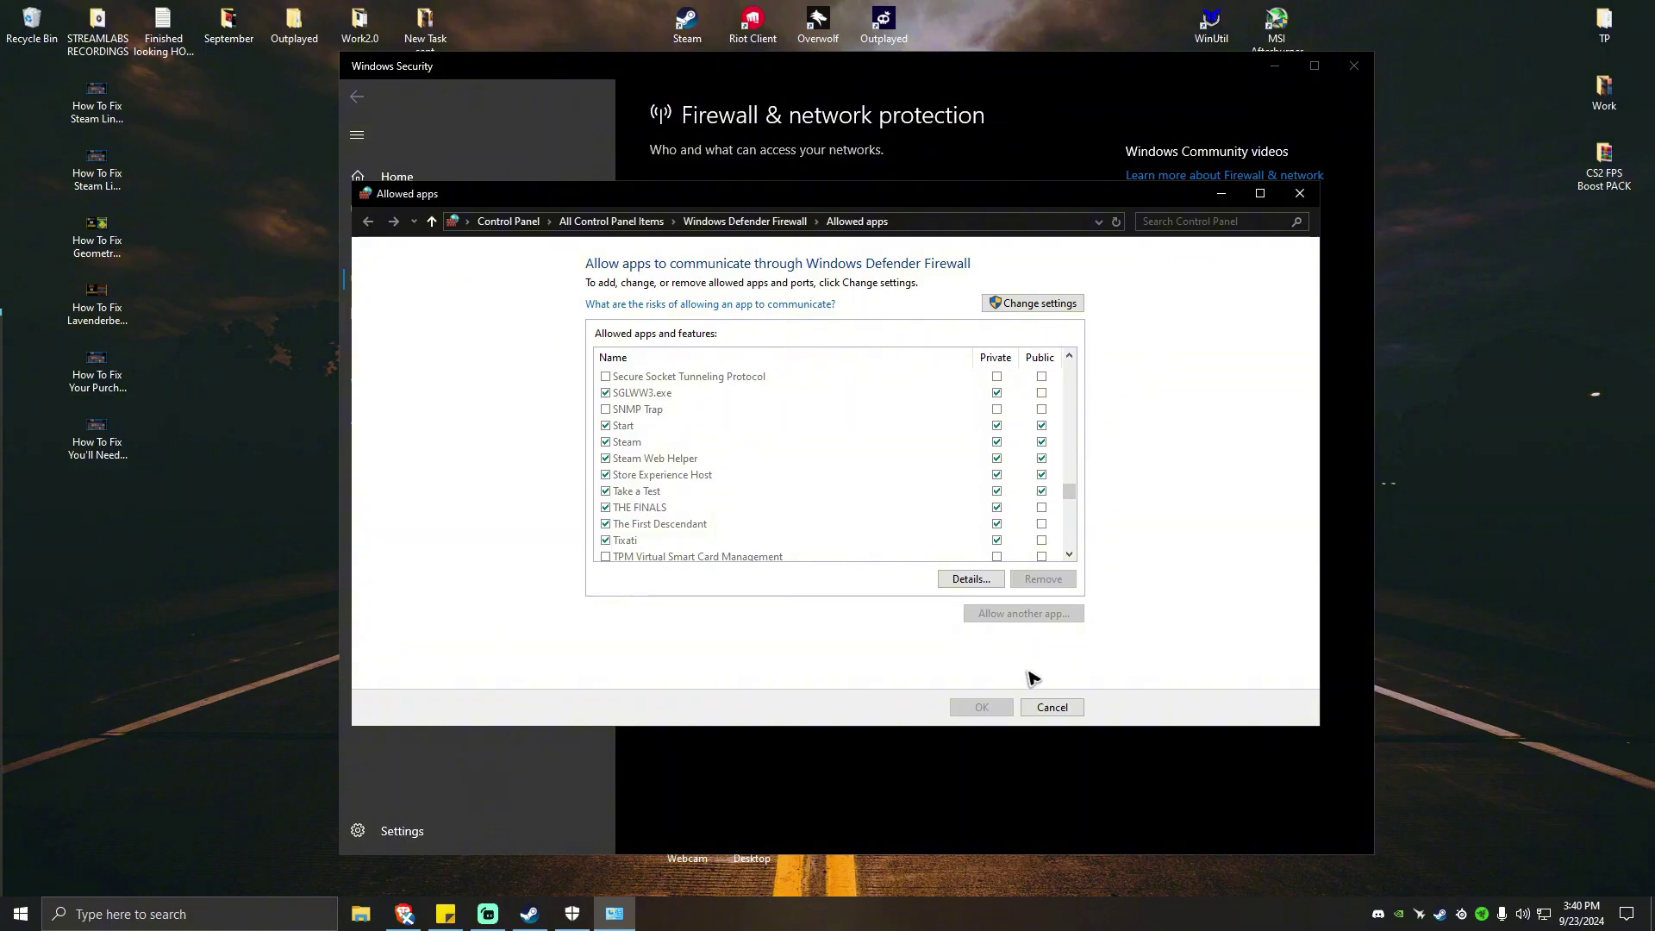
pyautogui.click(1300, 193)
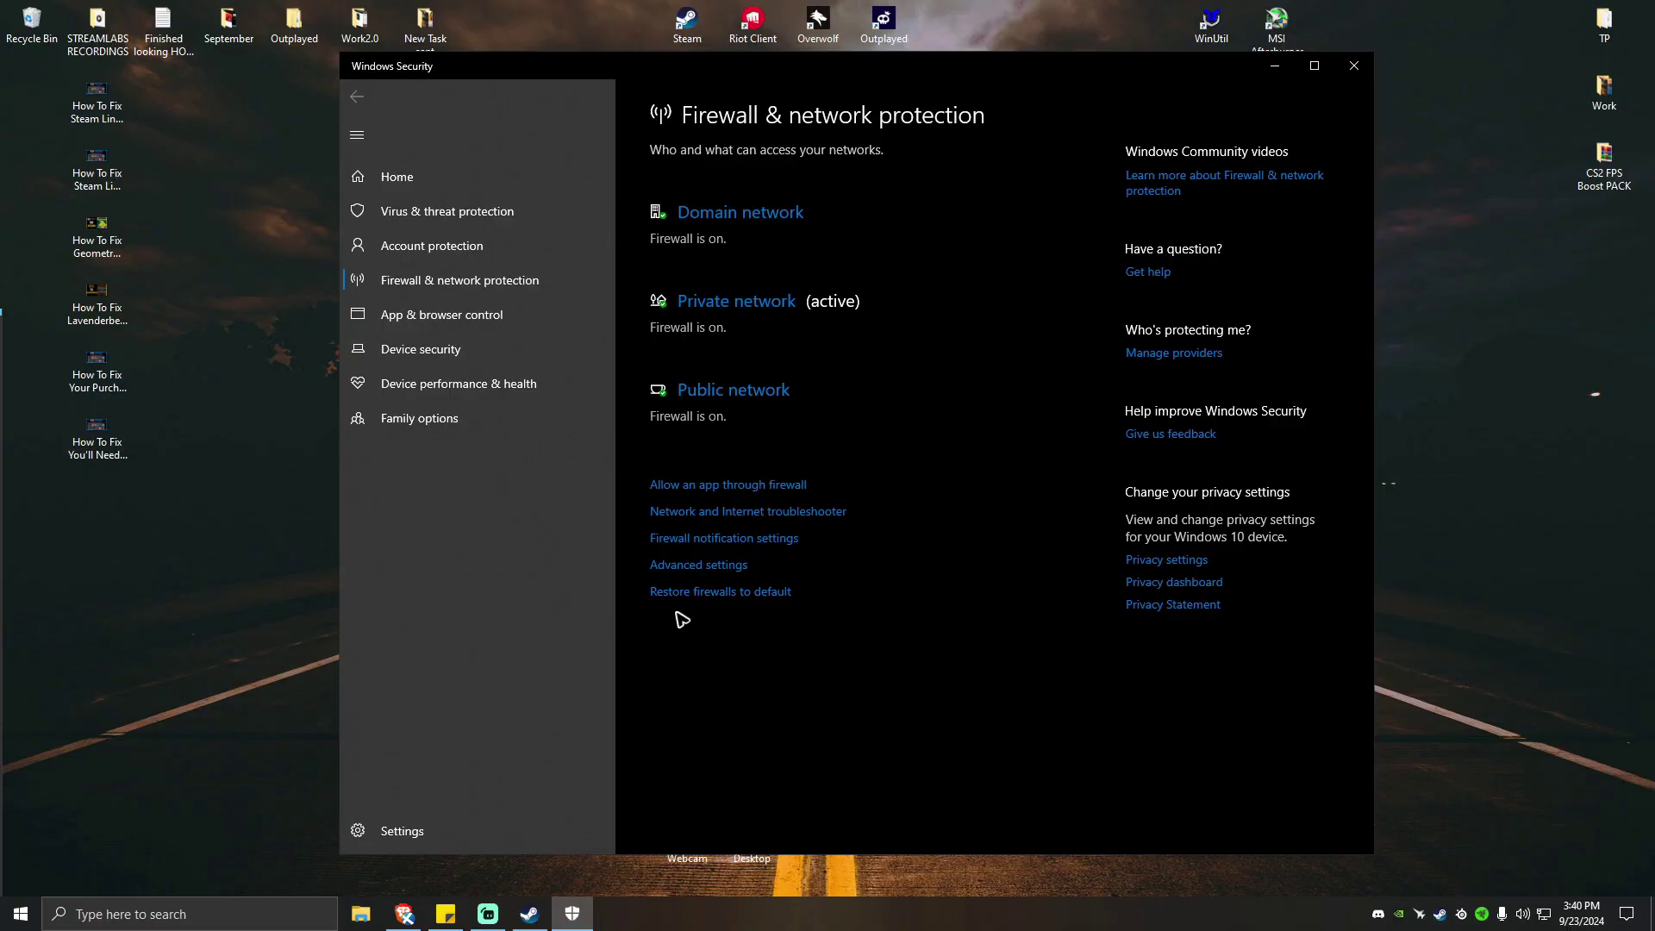
# - Minimize Windows Security, restore it from the taskbar, and close it
pyautogui.click(1278, 64)
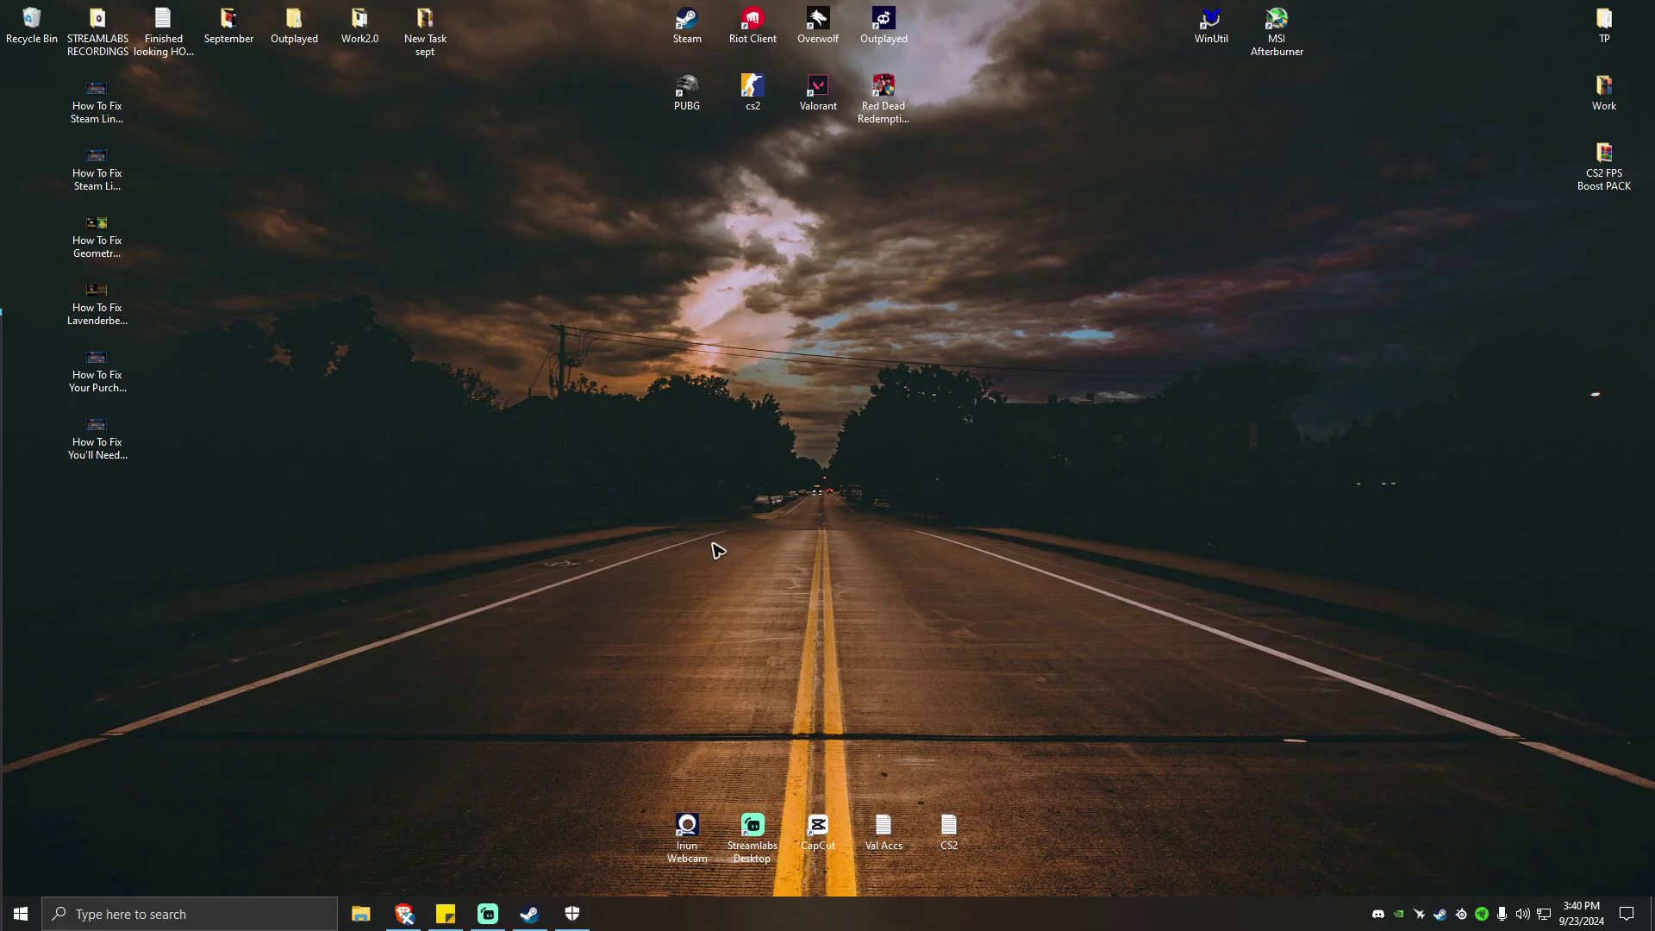
pyautogui.click(571, 913)
pyautogui.click(1355, 67)
# - Dismiss the network tray menu and reach the Network status page through Windows search
pyautogui.rightClick(1548, 919)
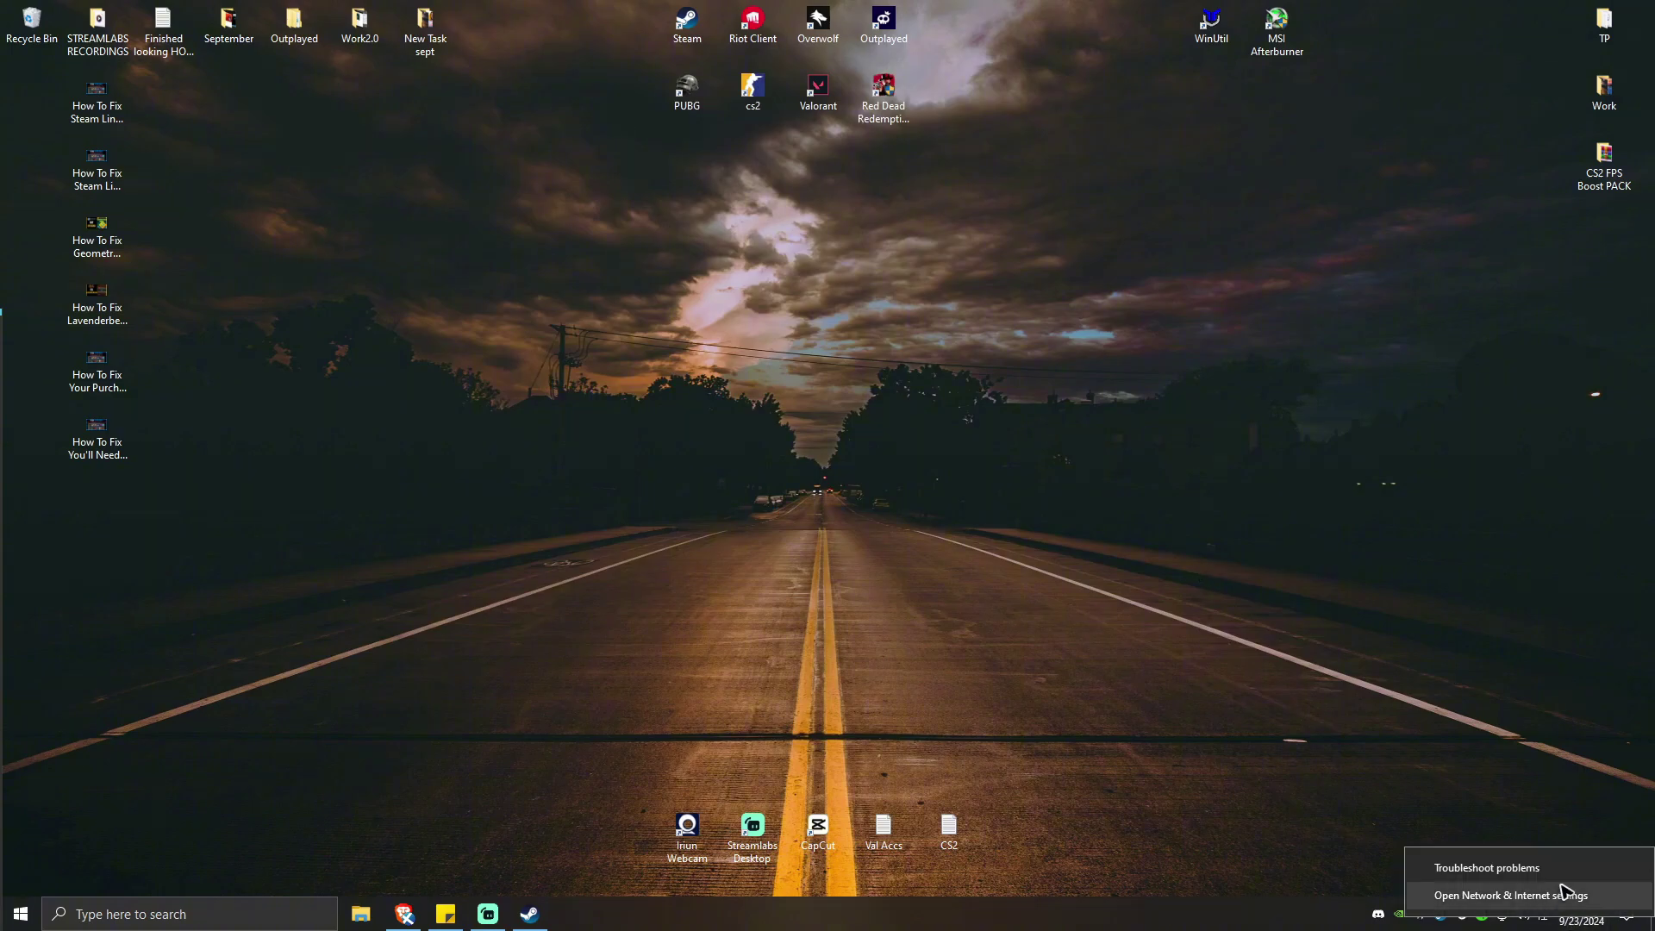
pyautogui.click(1518, 897)
pyautogui.click(168, 913)
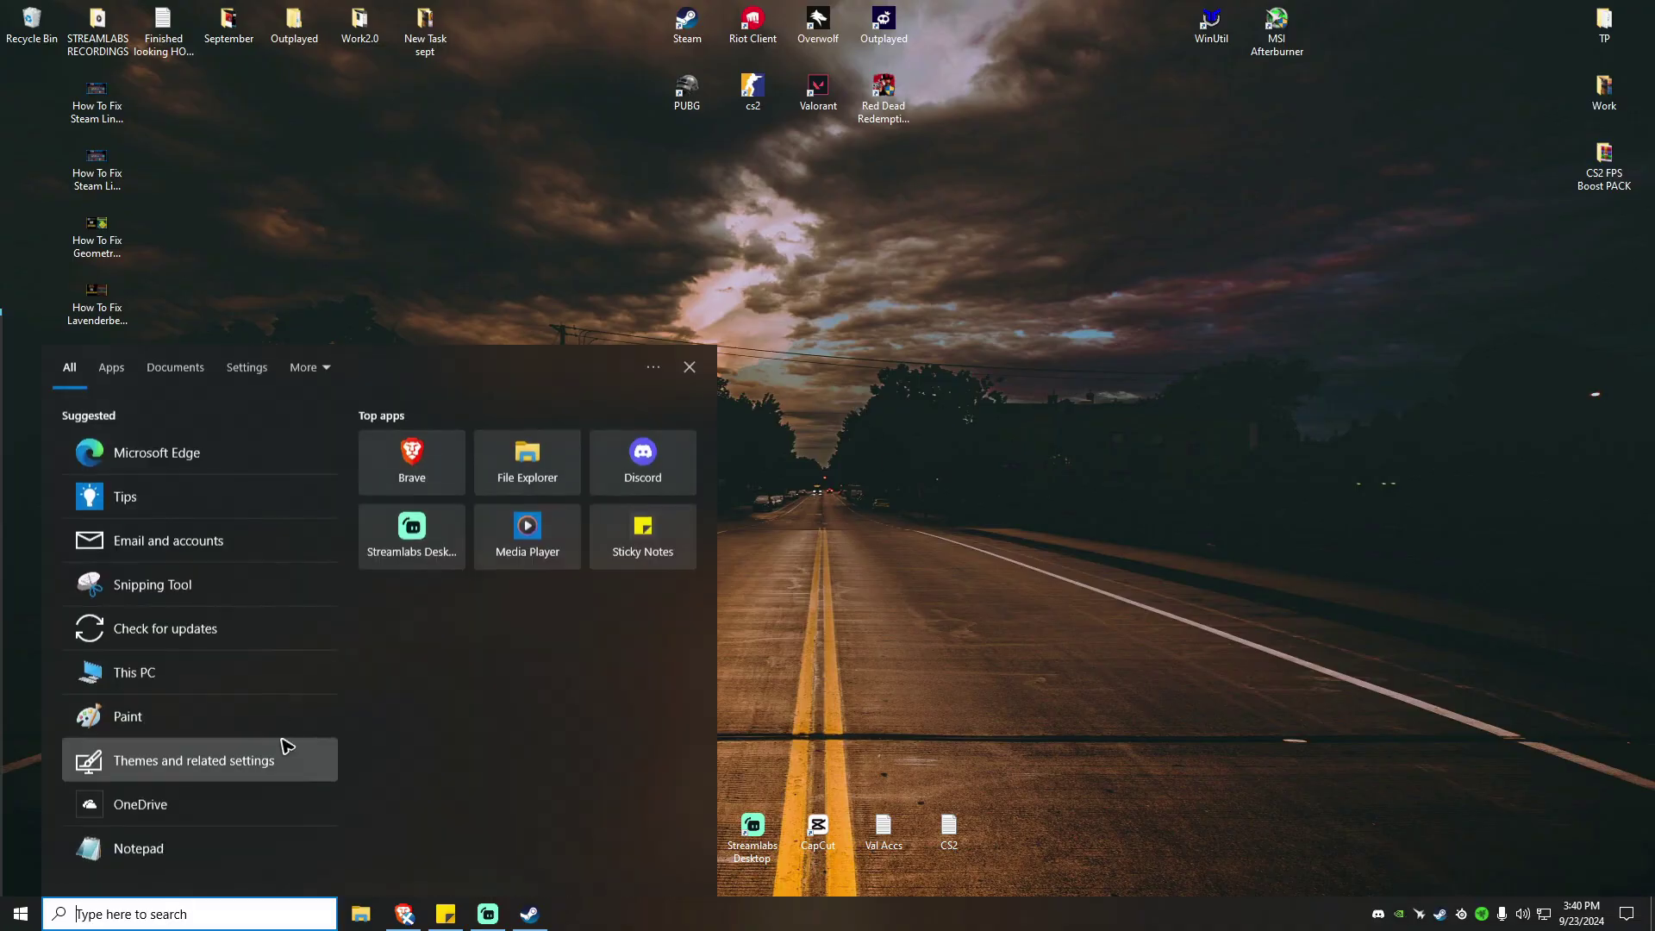
pyautogui.write('net')
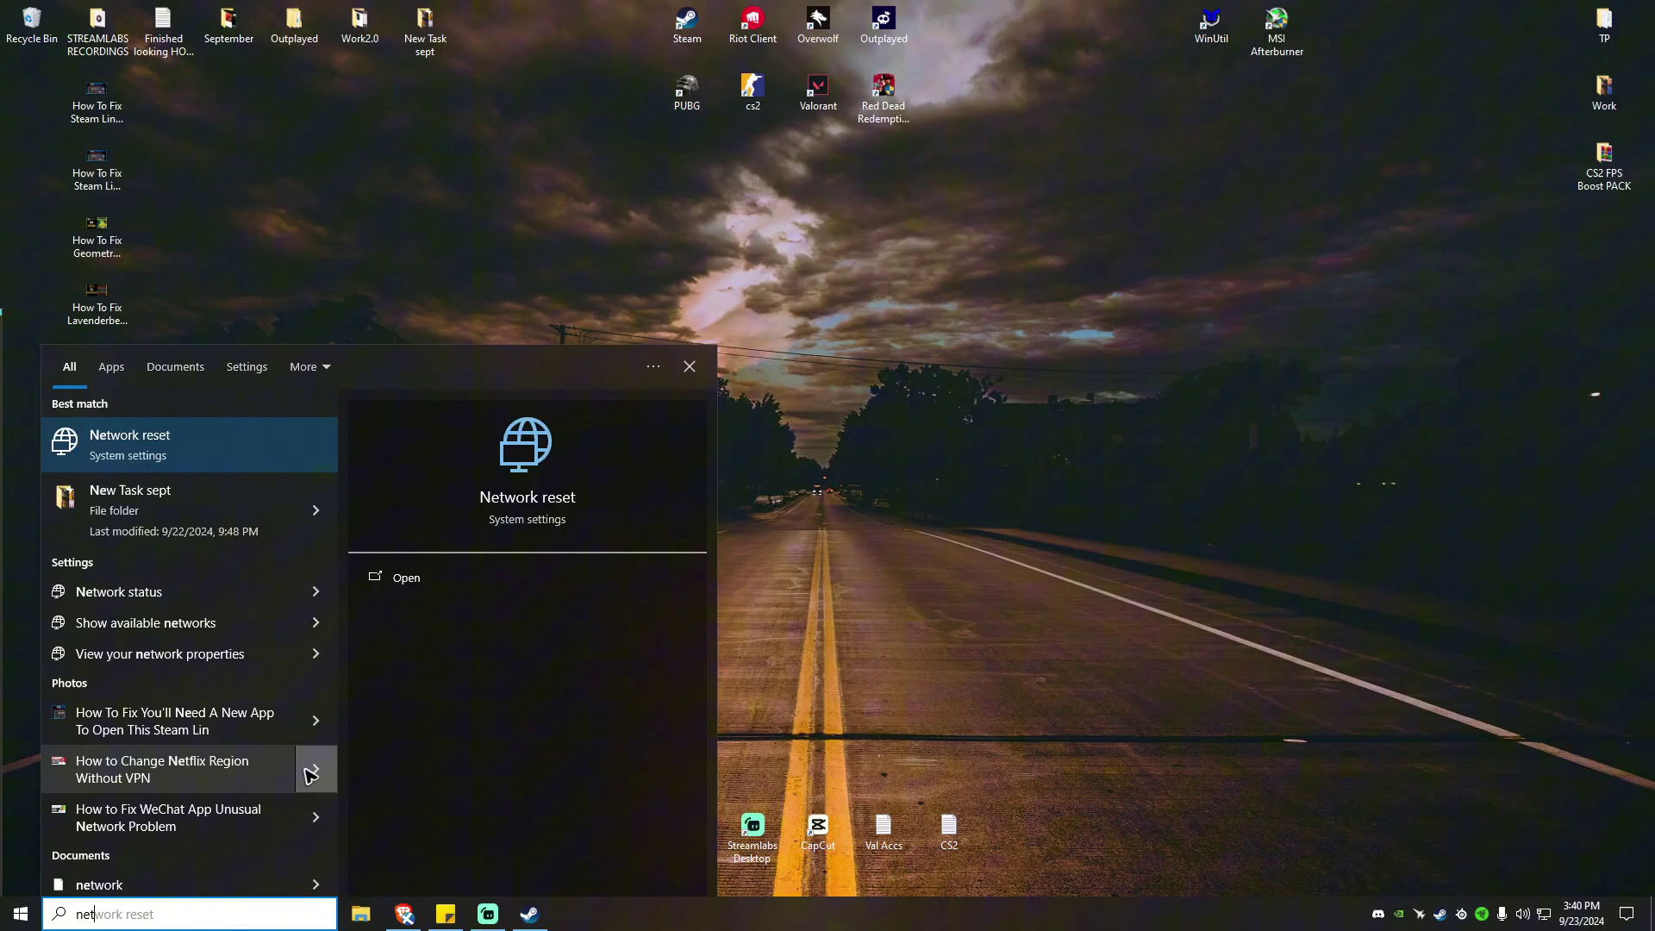
pyautogui.write('work')
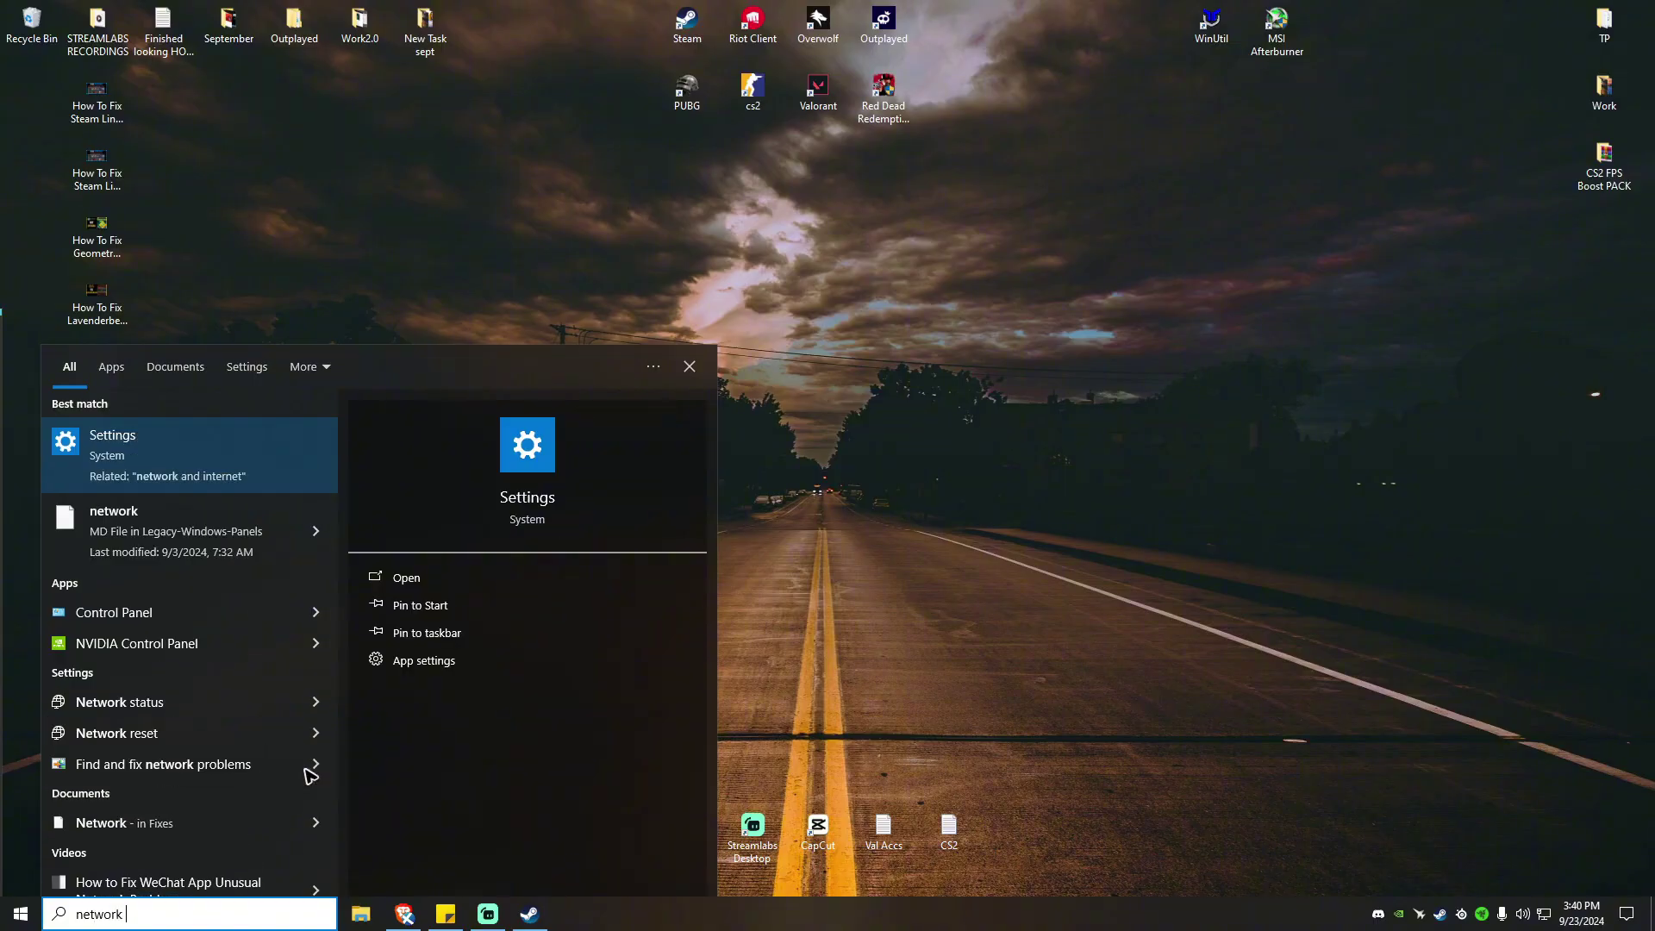
pyautogui.write(' s')
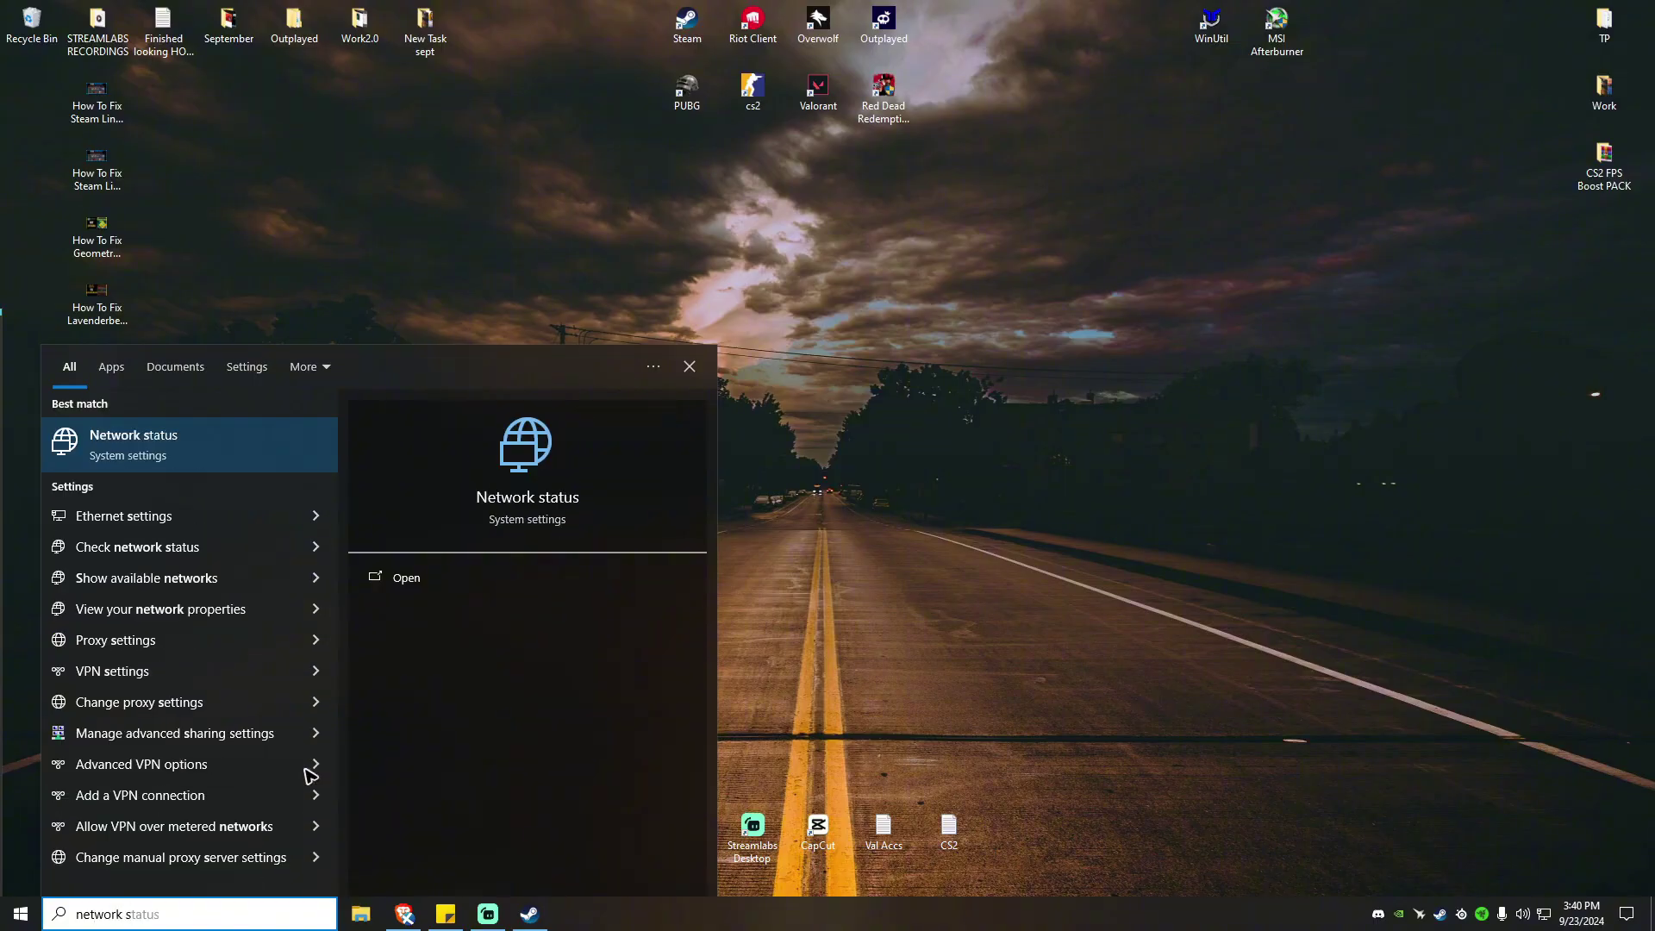
pyautogui.click(159, 453)
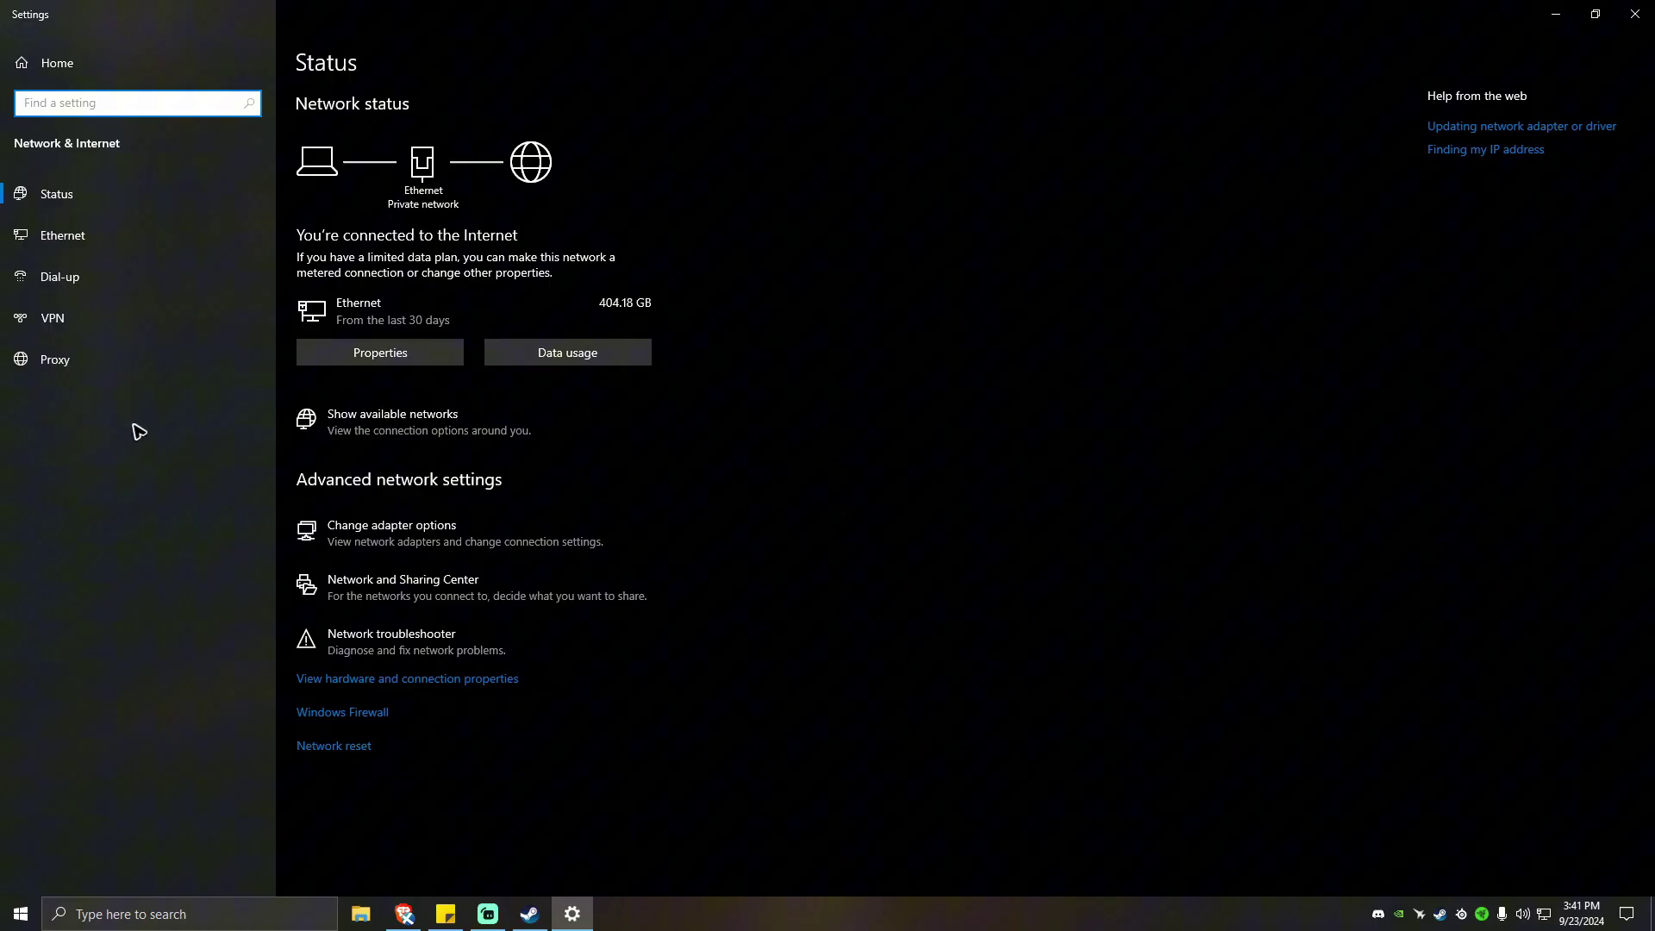
pyautogui.click(477, 604)
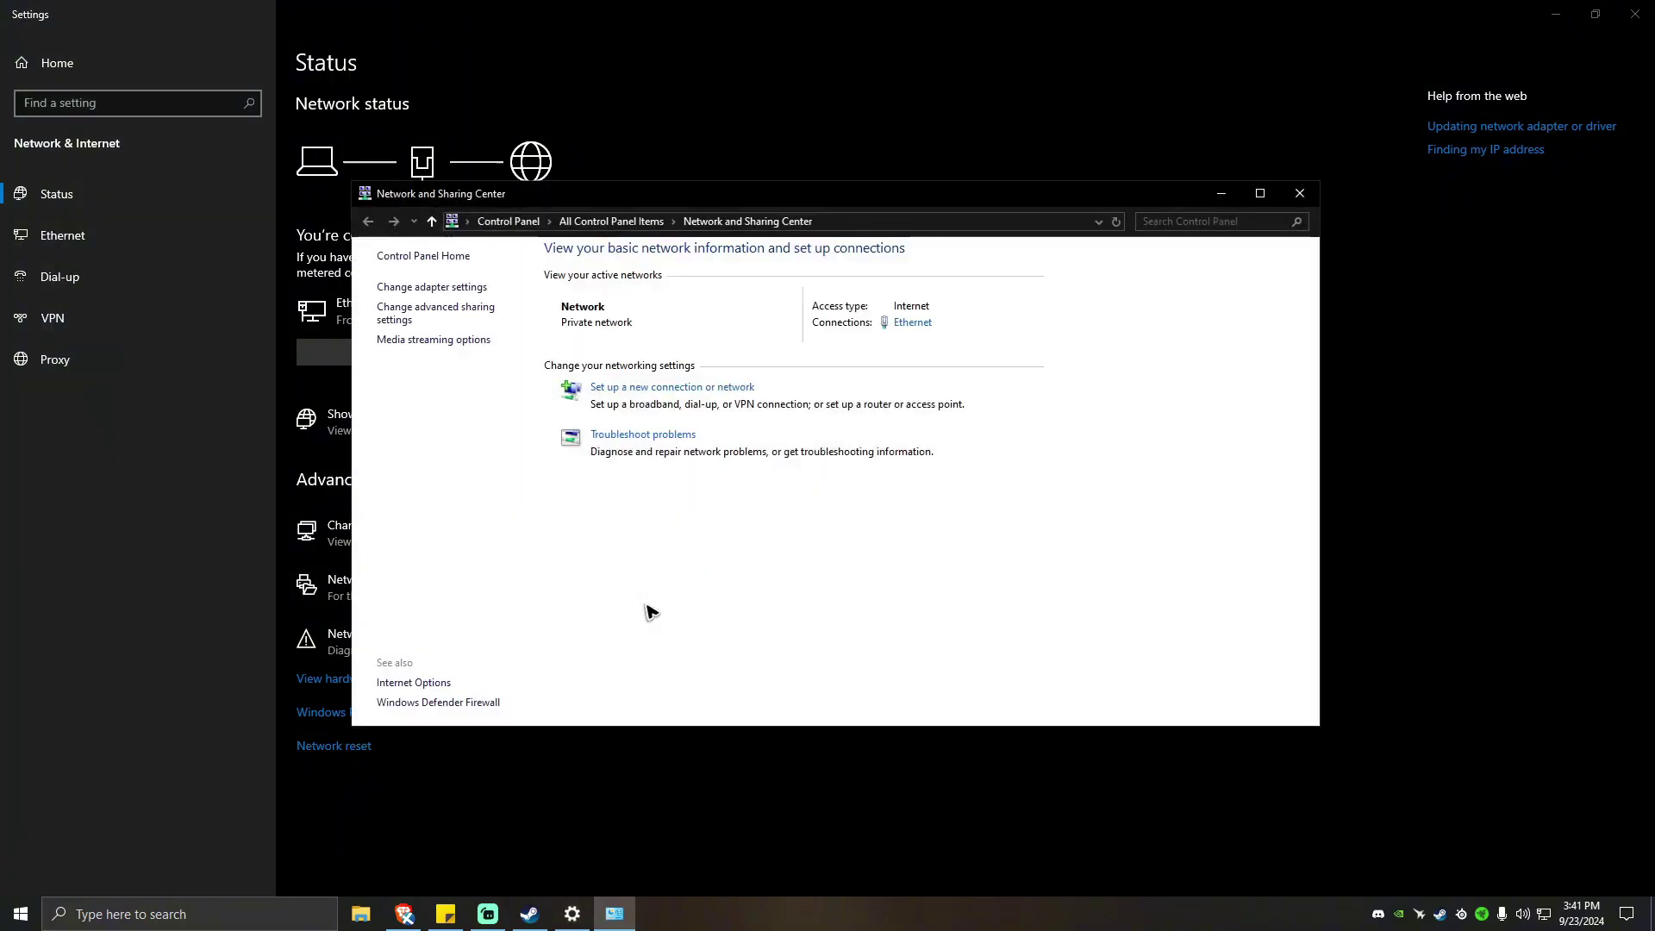
pyautogui.click(423, 319)
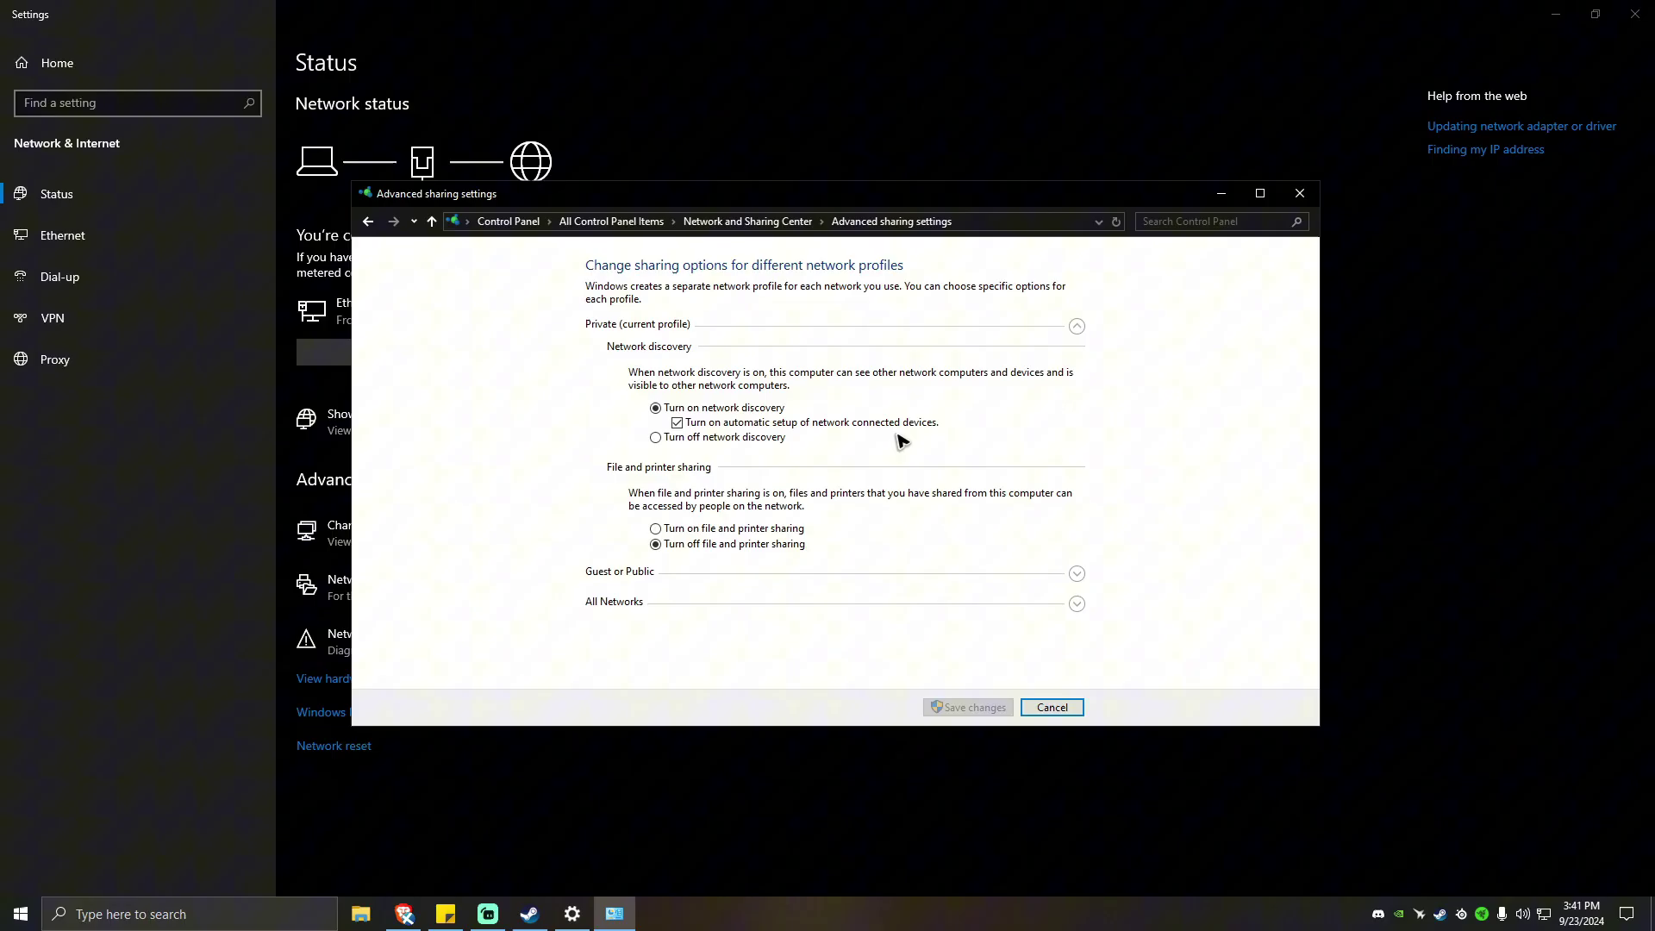
pyautogui.click(951, 325)
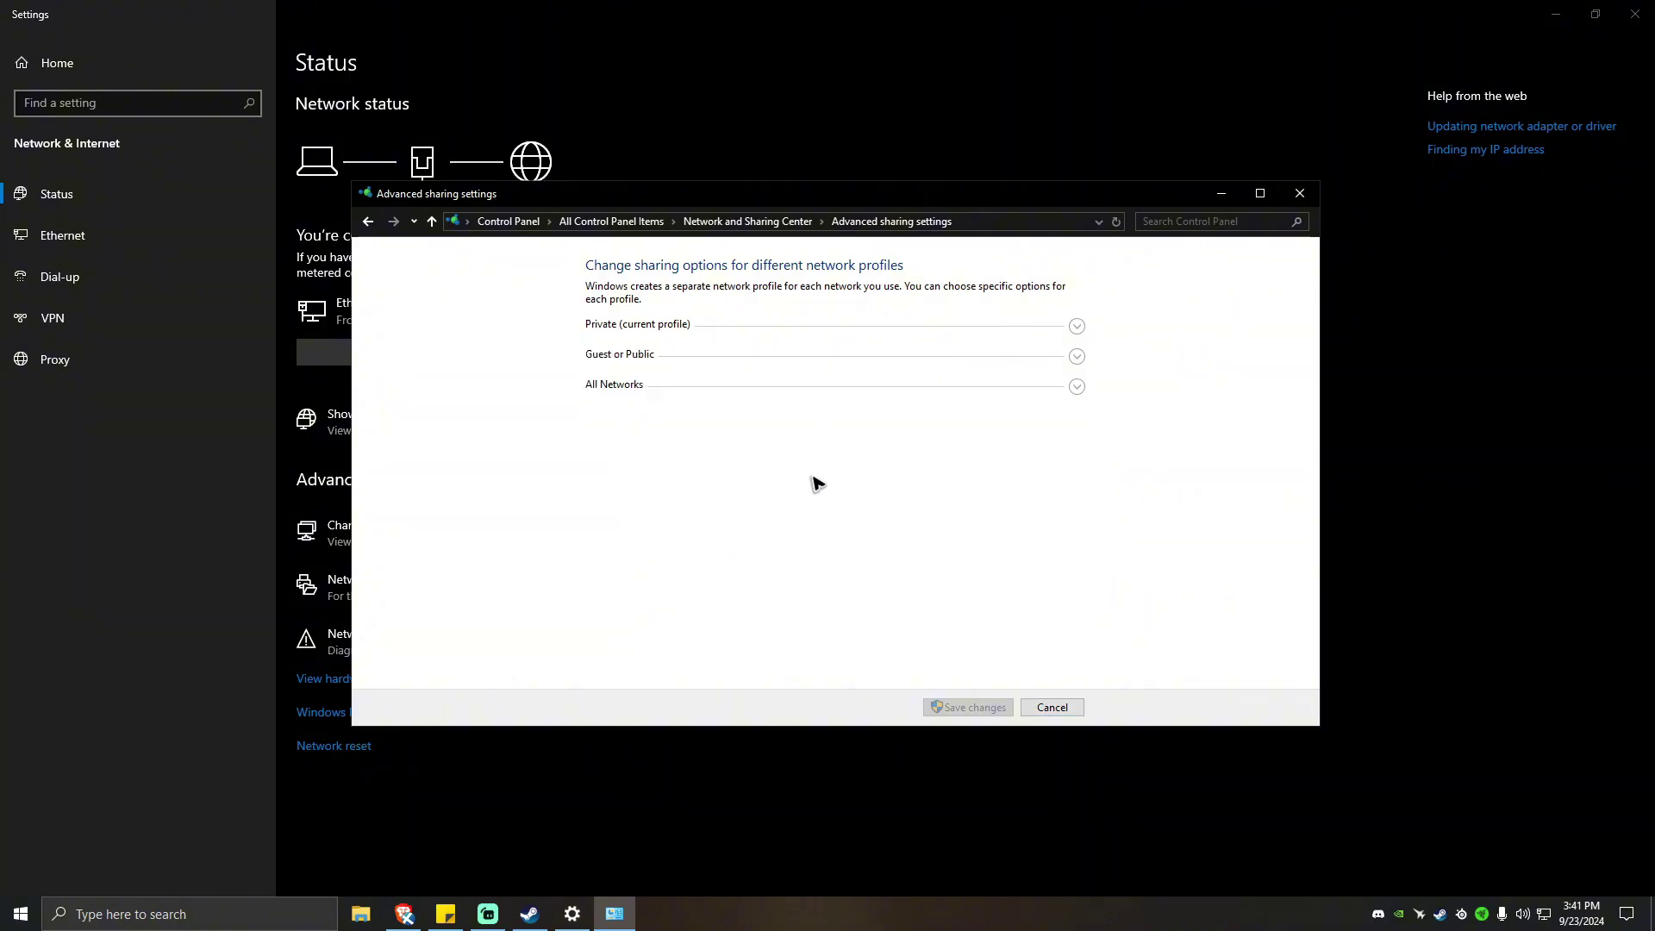
pyautogui.click(1077, 358)
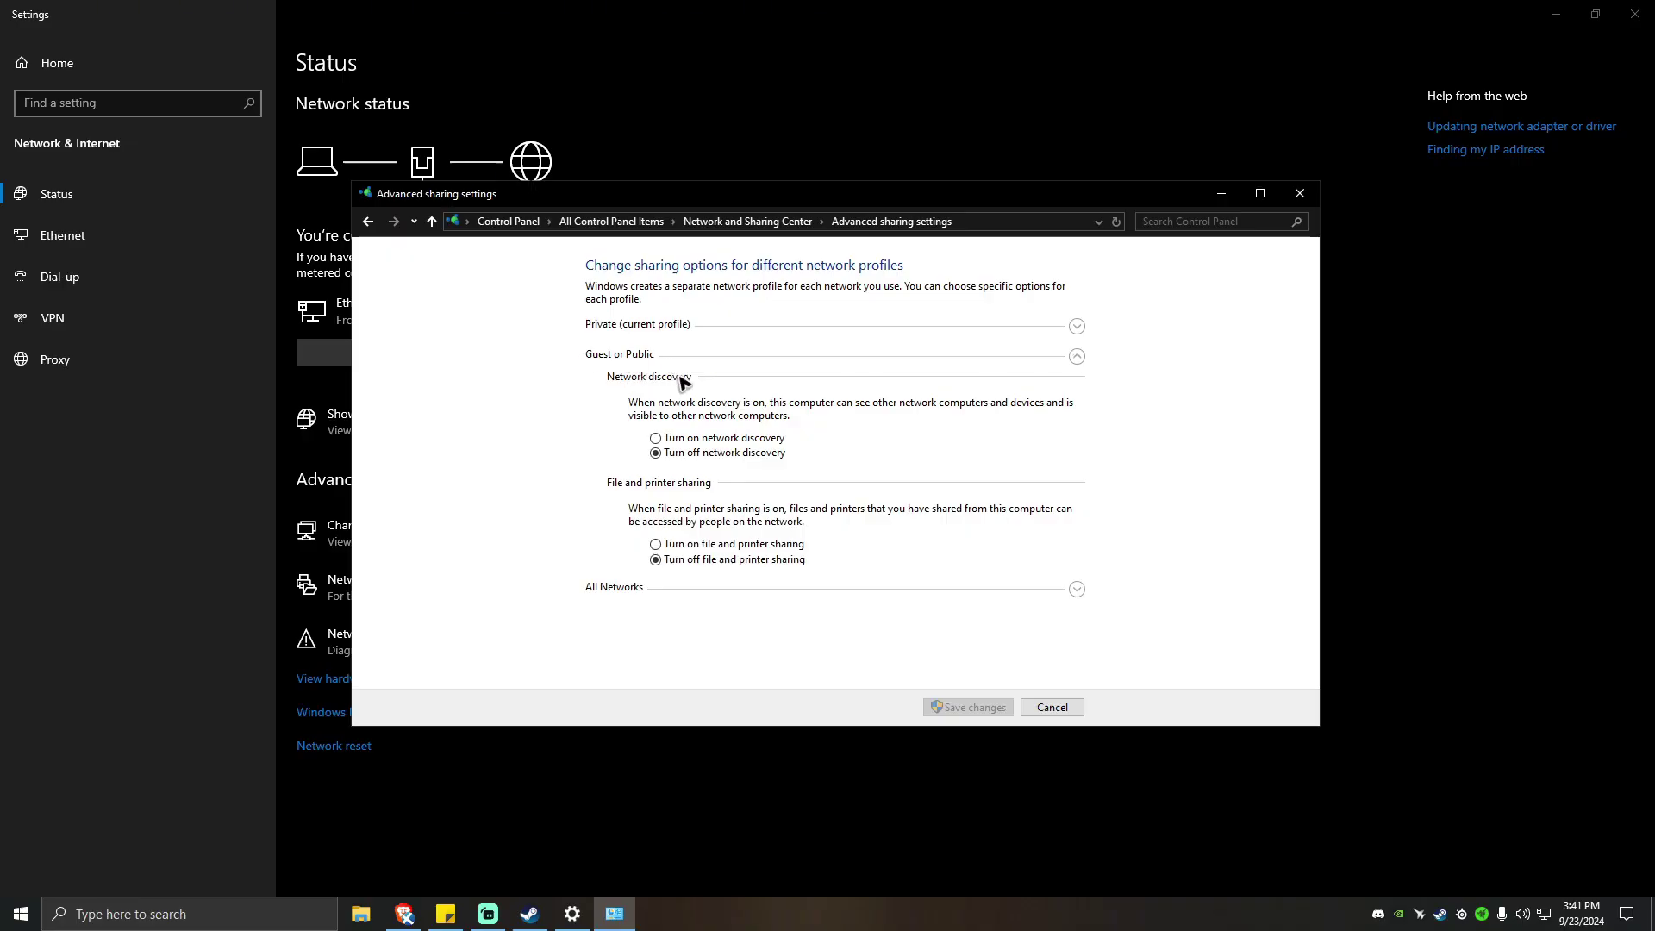
pyautogui.click(1078, 589)
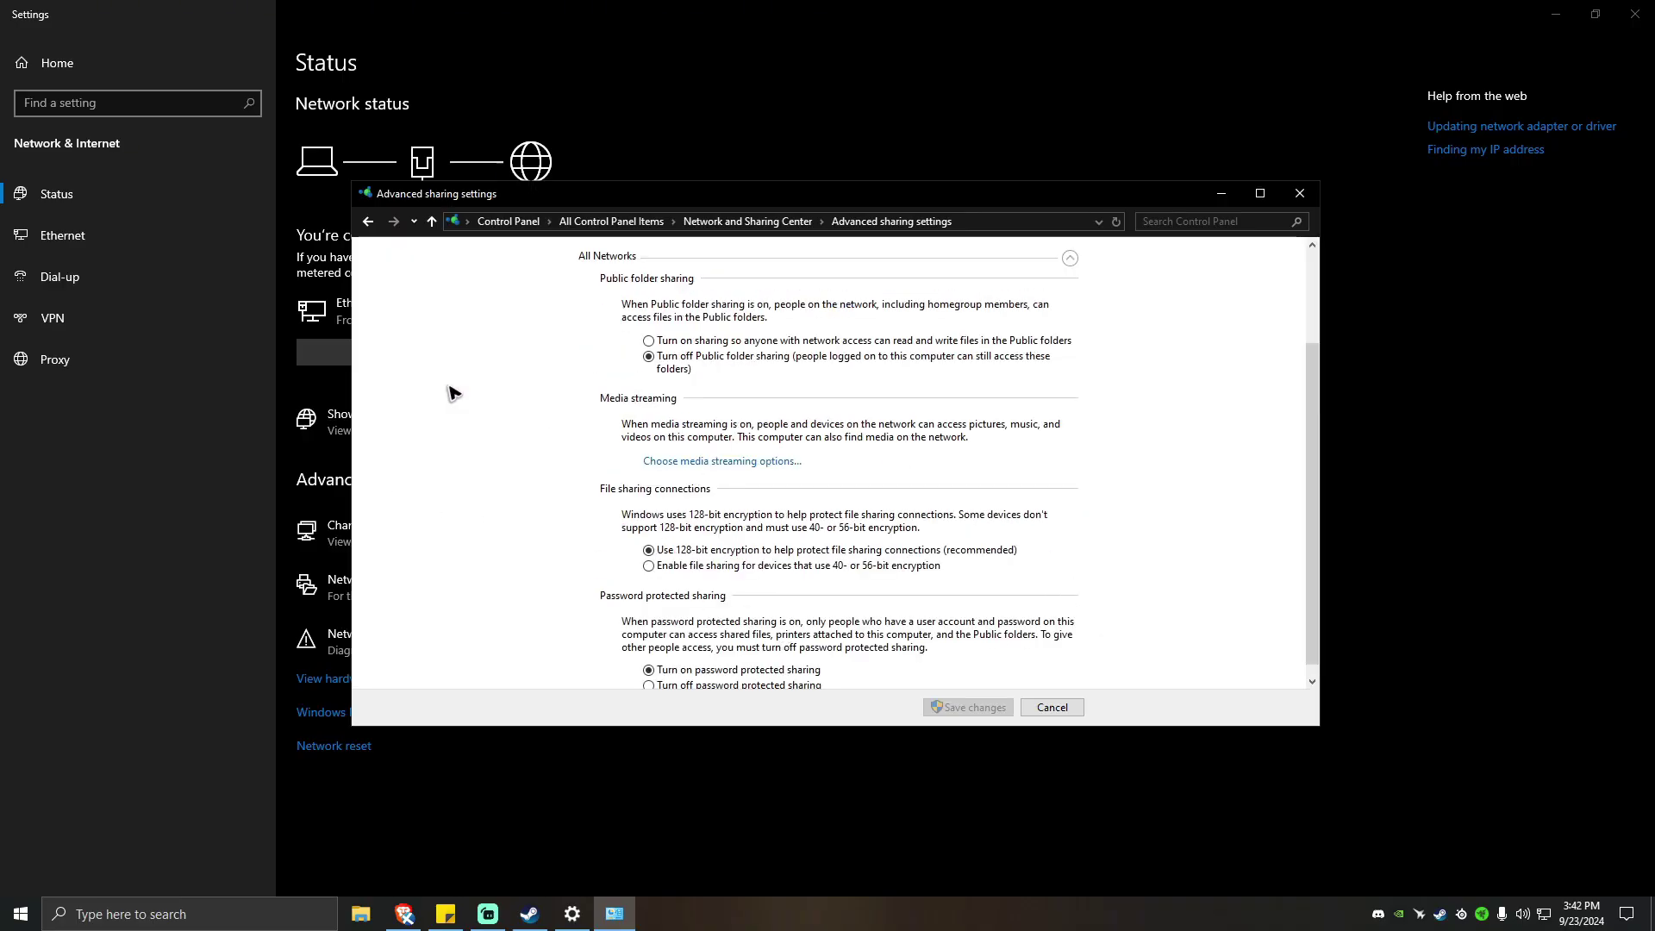
pyautogui.scroll(2, 455, 397)
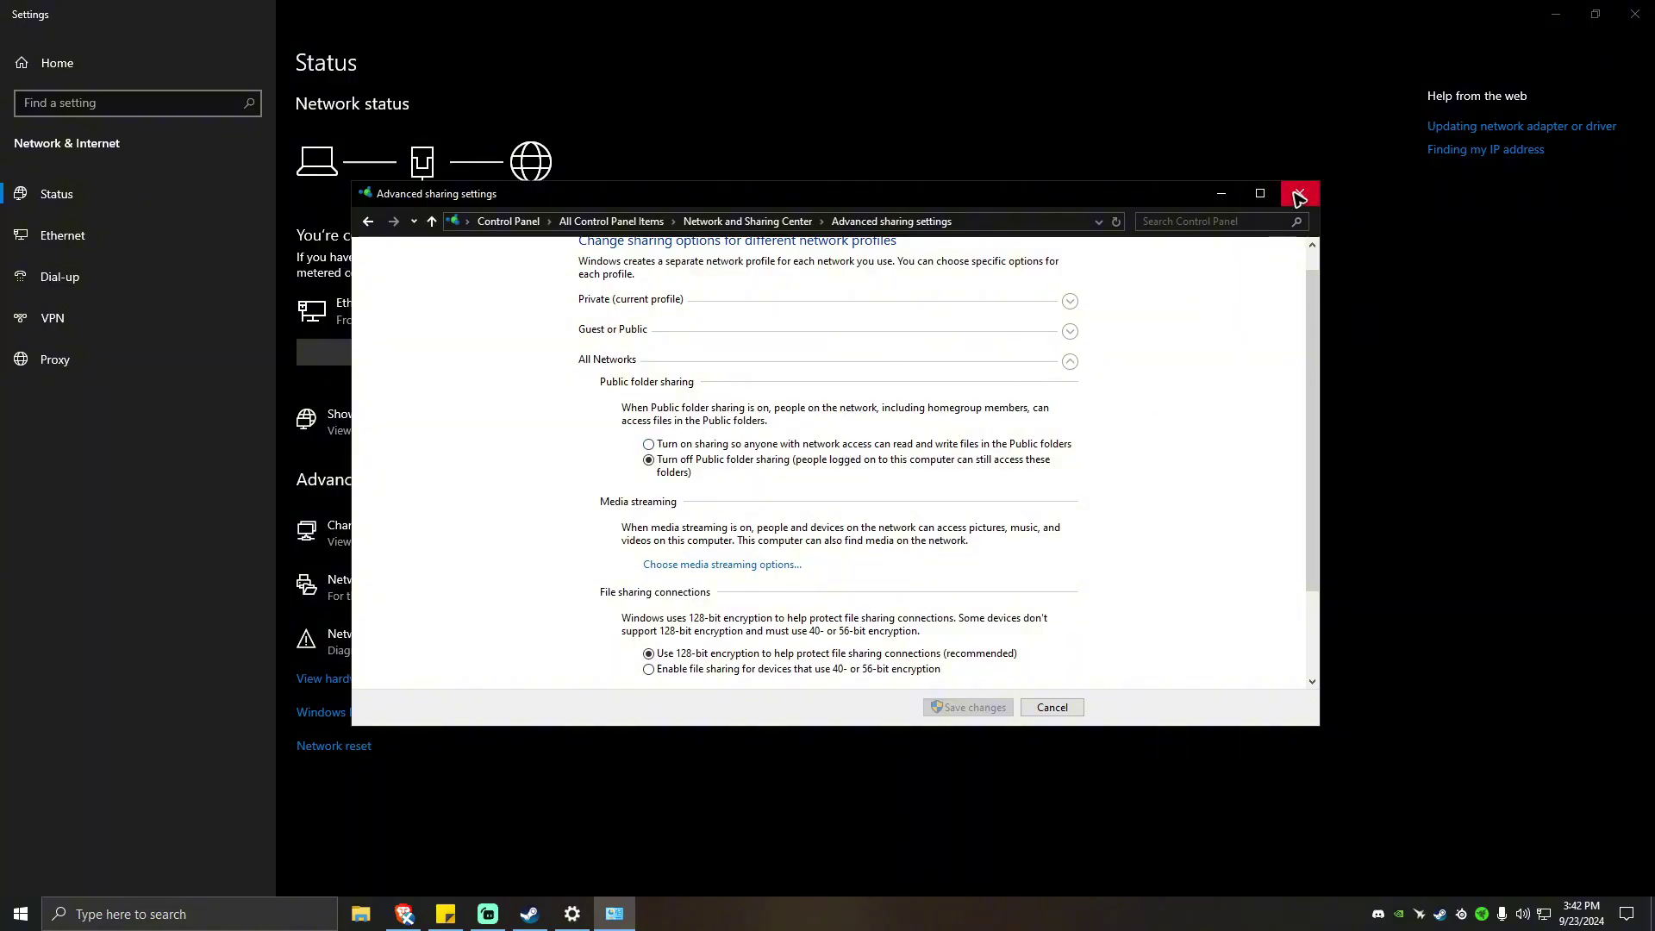
pyautogui.scroll(-1, 1093, 553)
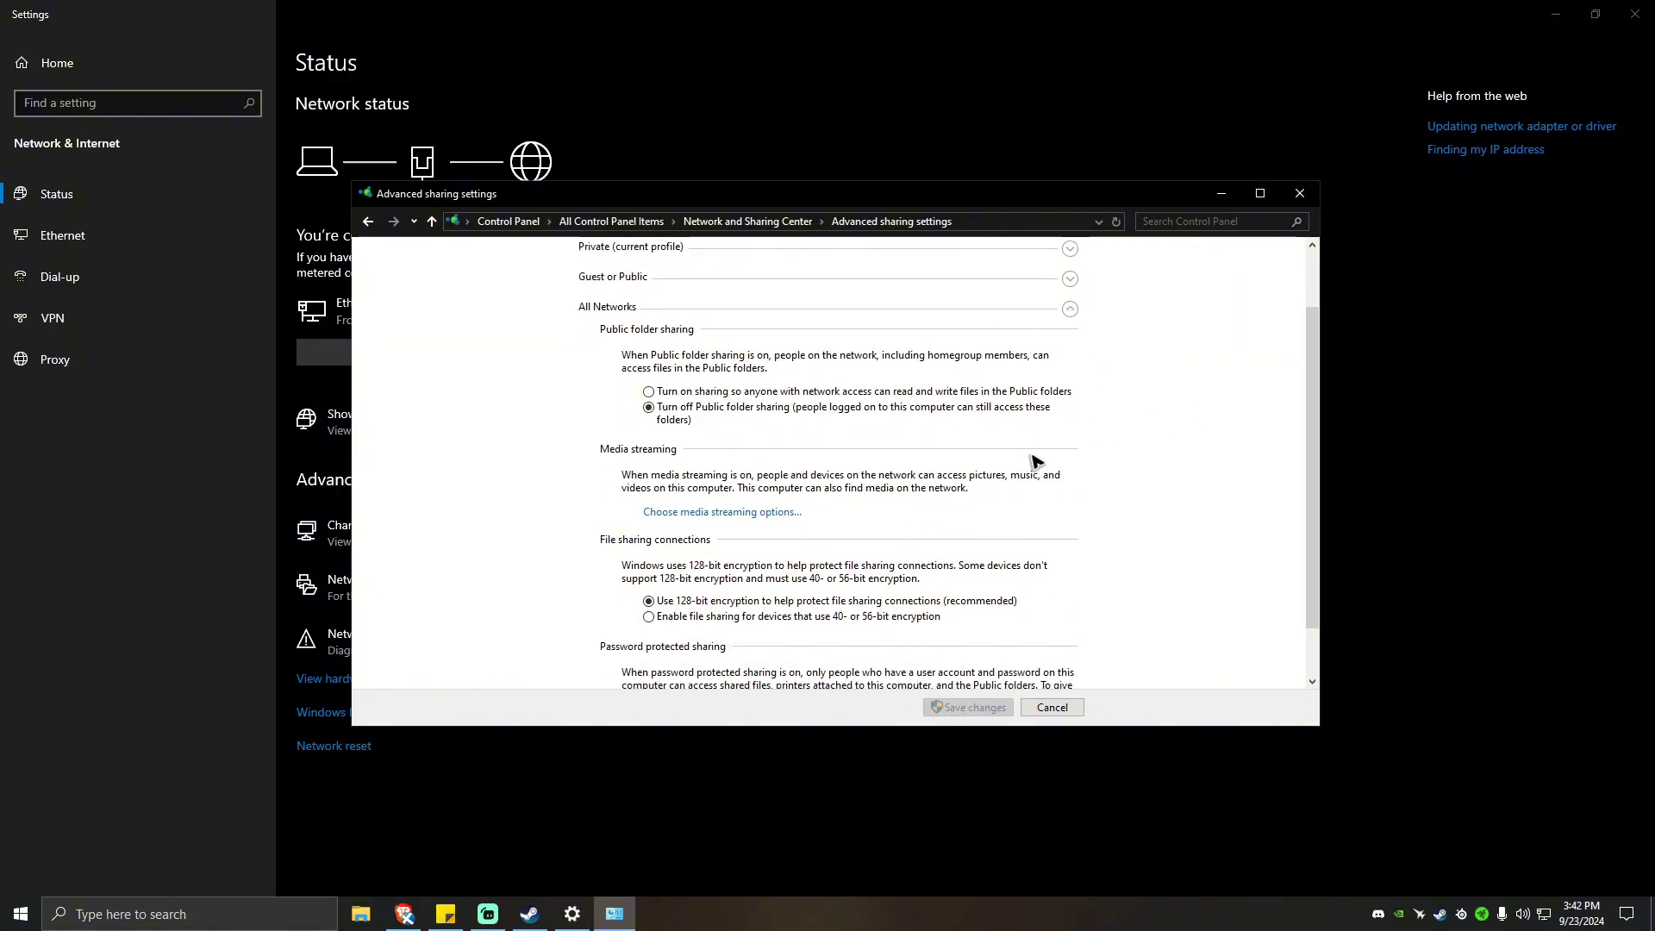
# - Close Advanced sharing settings without saving, then close the network Settings window
pyautogui.click(1299, 193)
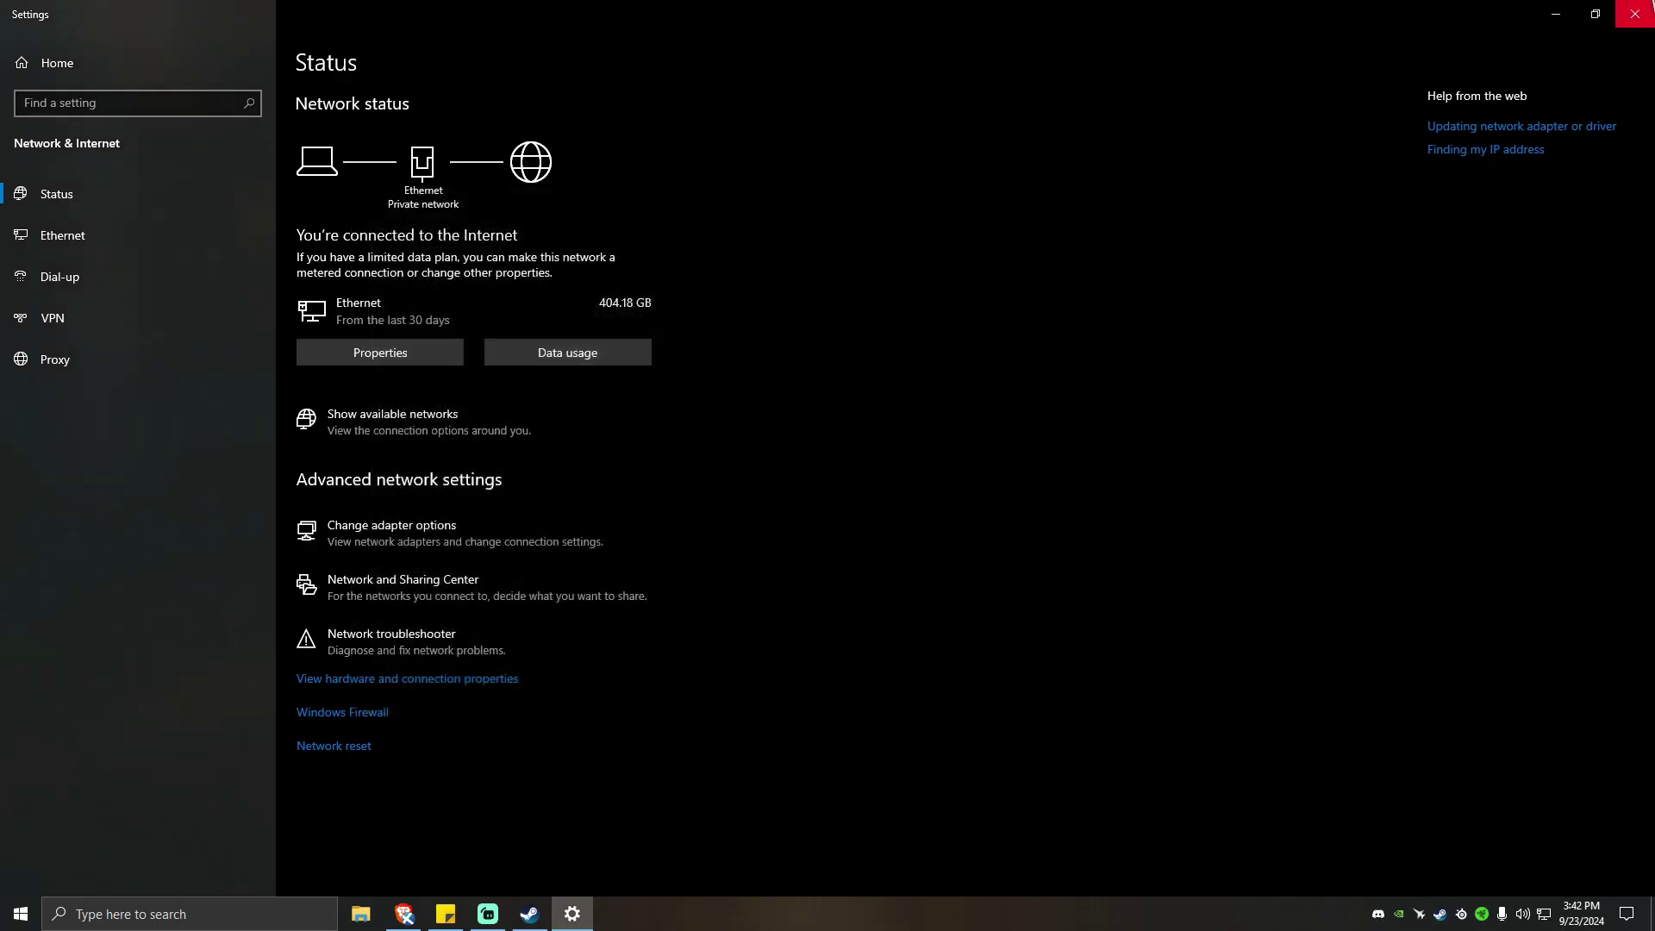
pyautogui.click(1625, 13)
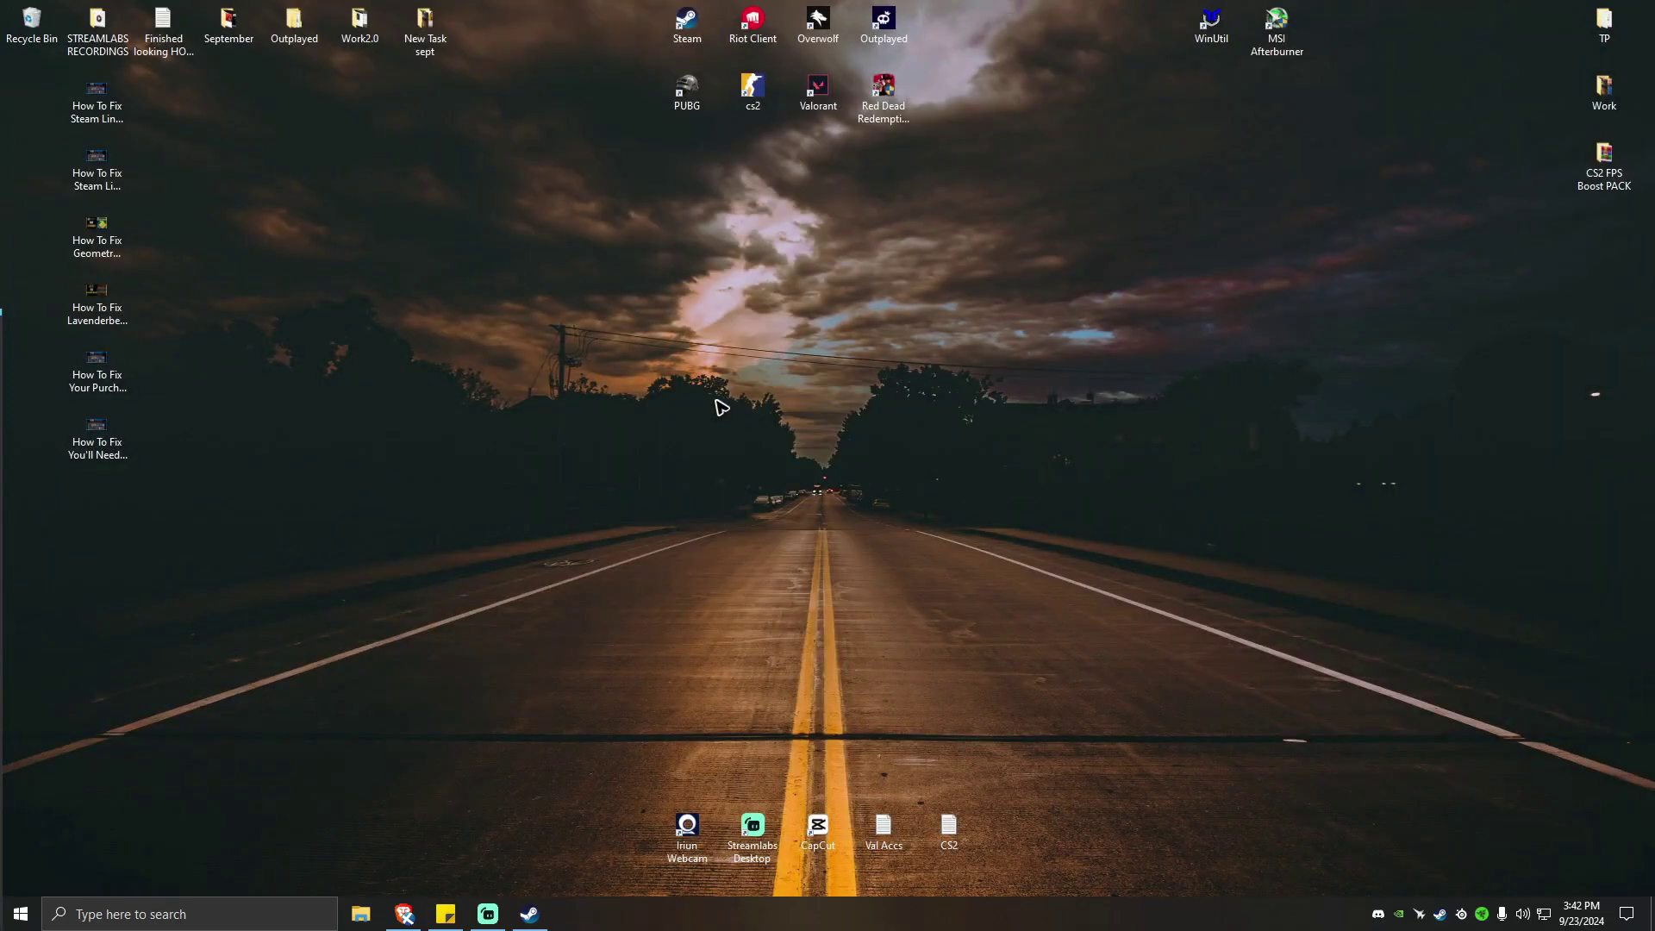